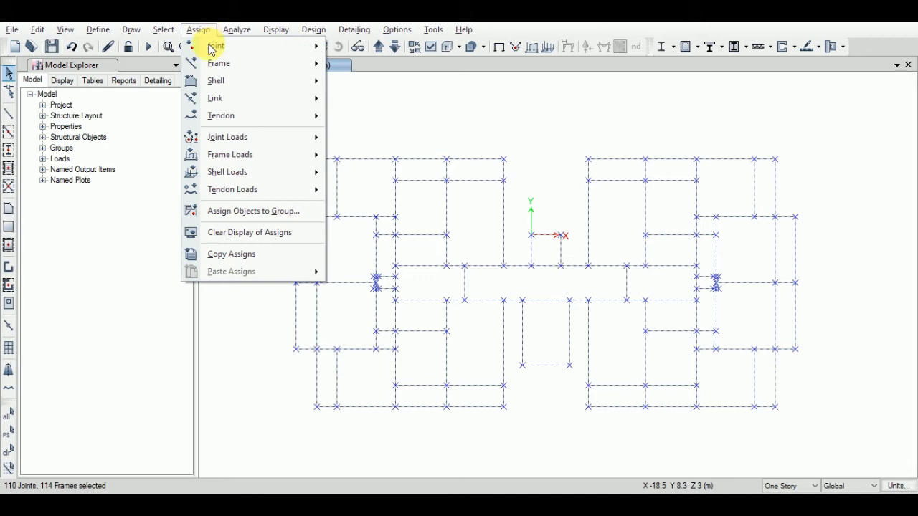
Assign the B230X600 M25 frame section property to all selected frames on the Story1 plan.
{"action": "mouse_move", "coordinate": [228, 69]}
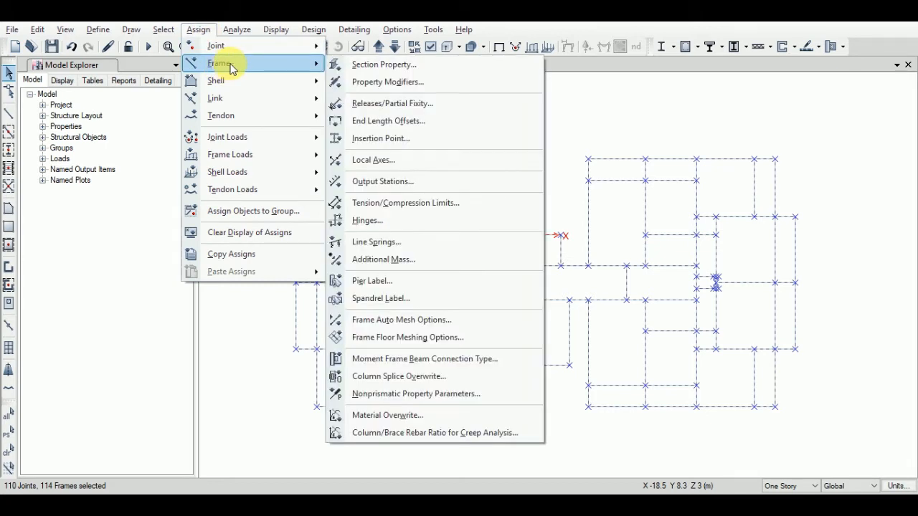
{"action": "left_click", "coordinate": [405, 67]}
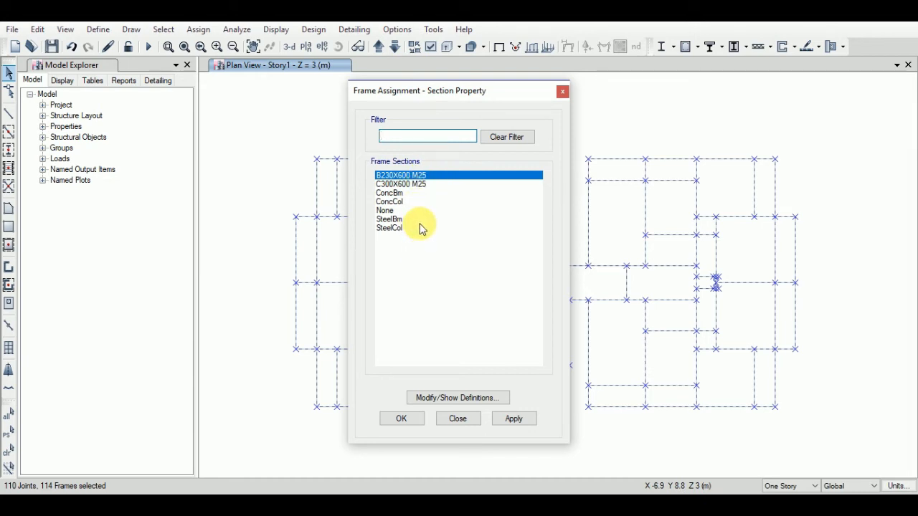
{"action": "left_click", "coordinate": [395, 185]}
{"action": "left_click", "coordinate": [394, 176]}
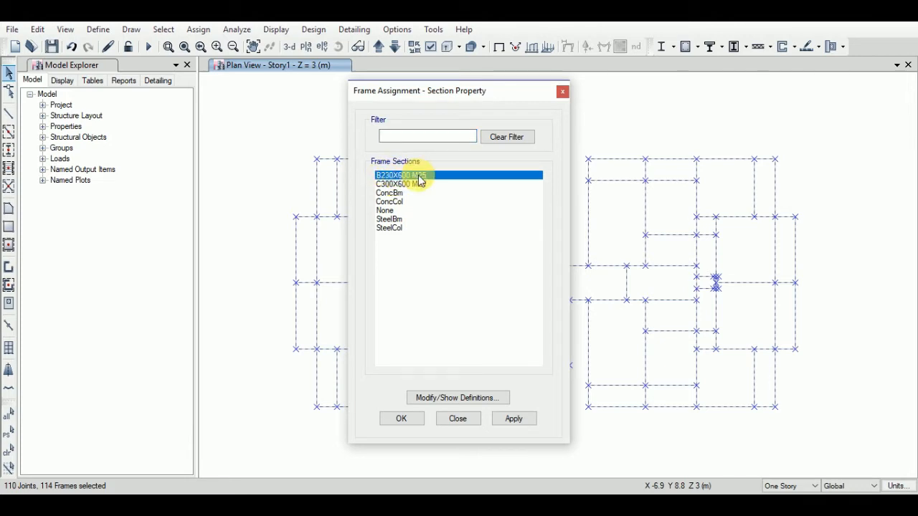
{"action": "left_click", "coordinate": [514, 419]}
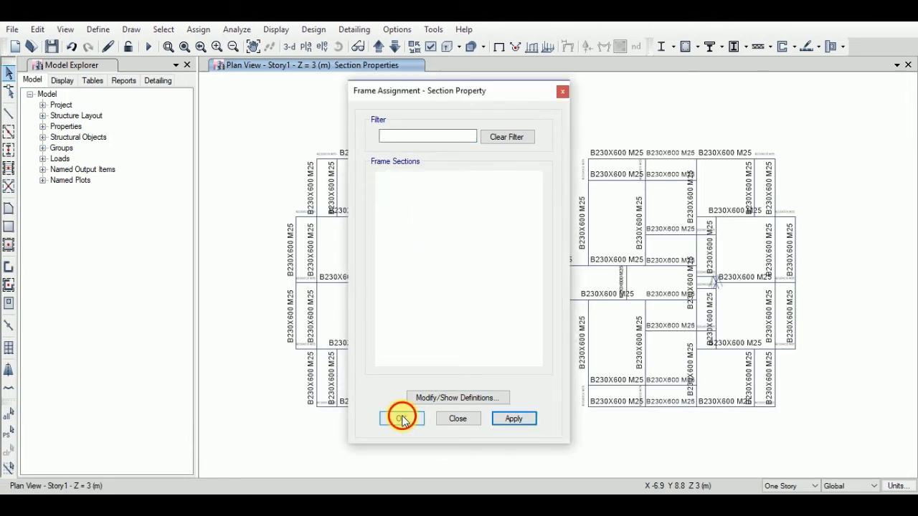
{"action": "left_click", "coordinate": [401, 419]}
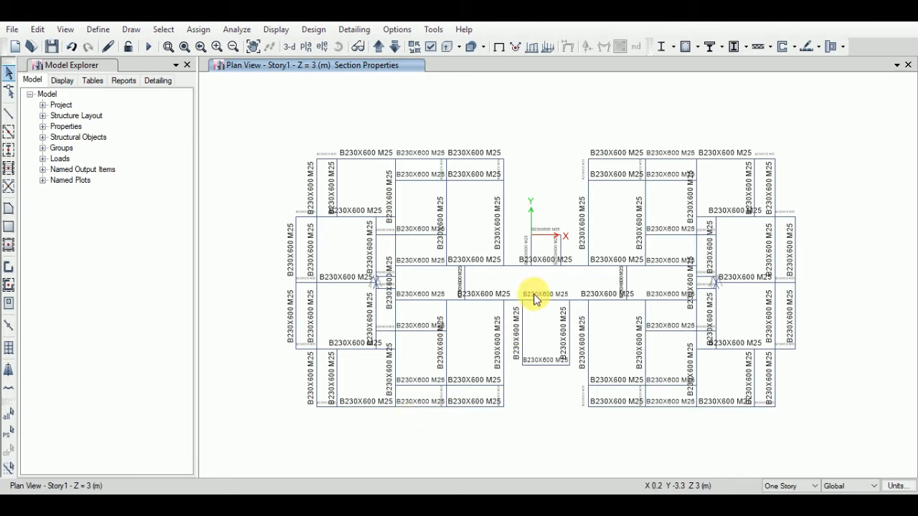
Check the section labels on the beams around the central bay, and clear them from the plan view.
{"action": "scroll", "coordinate": [562, 313], "scroll_direction": "up", "scroll_amount": 5}
{"action": "scroll", "coordinate": [545, 243], "scroll_direction": "down", "scroll_amount": 2}
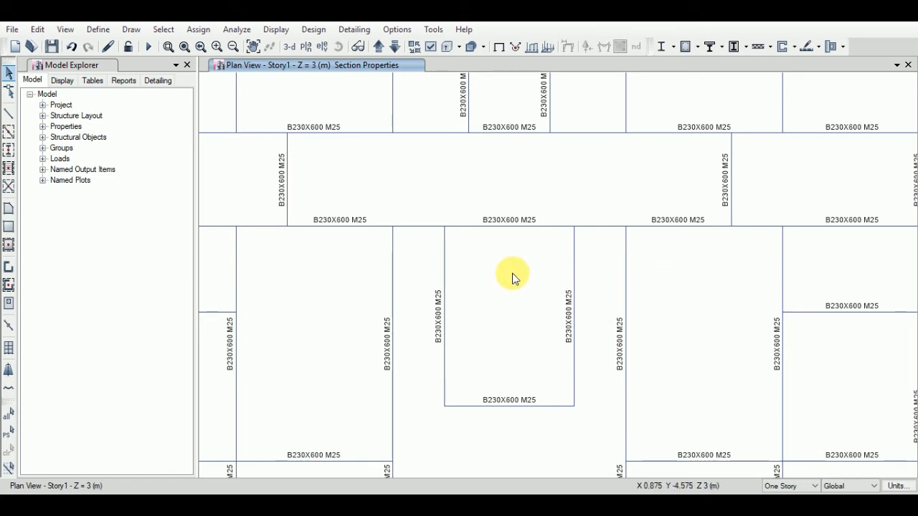
{"action": "scroll", "coordinate": [513, 277], "scroll_direction": "down", "scroll_amount": 3}
{"action": "middle_click_drag", "start_coordinate": [523, 310], "coordinate": [539, 347]}
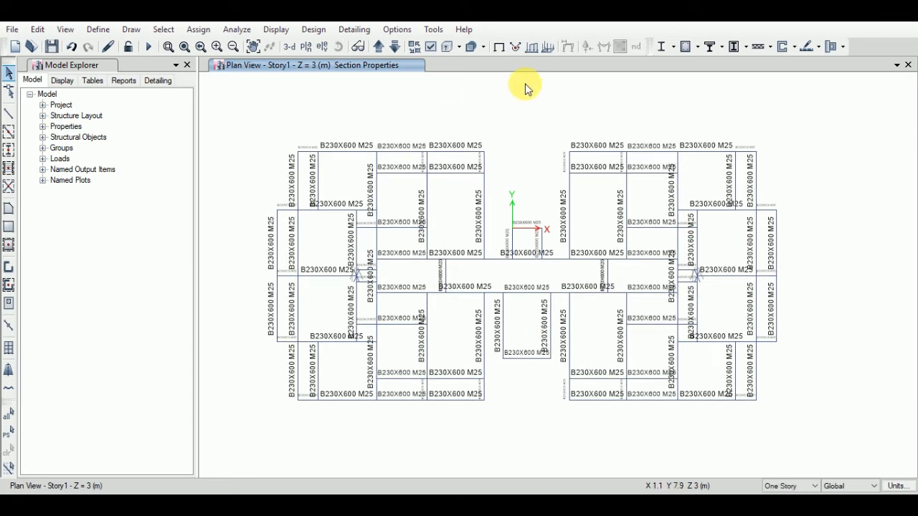
{"action": "left_click", "coordinate": [500, 49]}
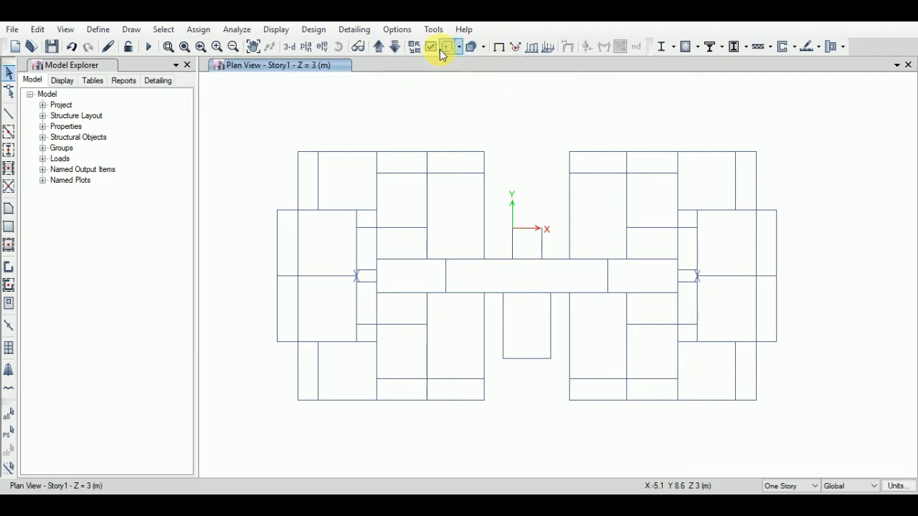
Turn on the frame Sections labels in the plan's display options, and turn them off again.
{"action": "key", "text": "ctrl+w"}
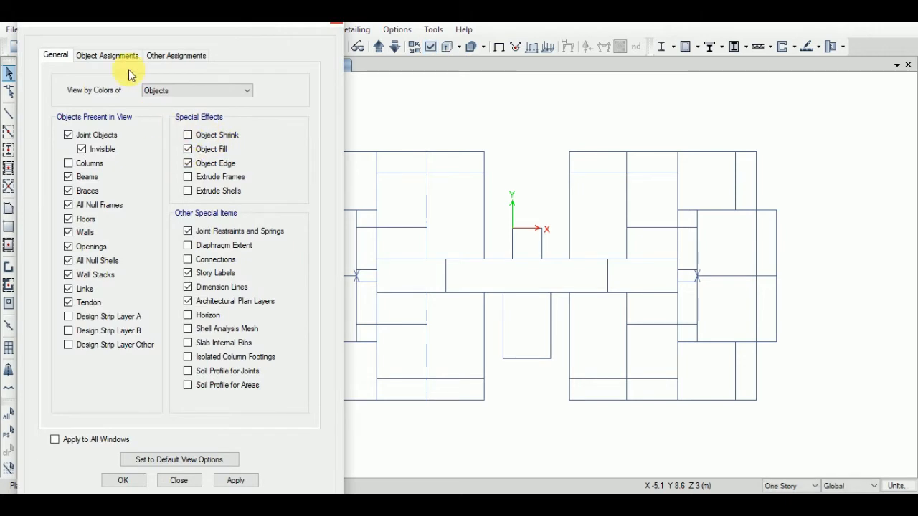
{"action": "left_click", "coordinate": [115, 56]}
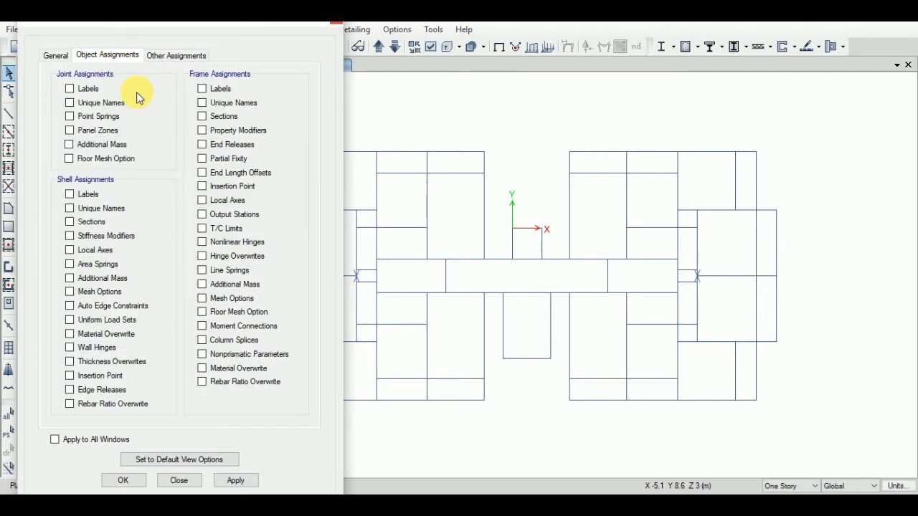
{"action": "left_click", "coordinate": [203, 116]}
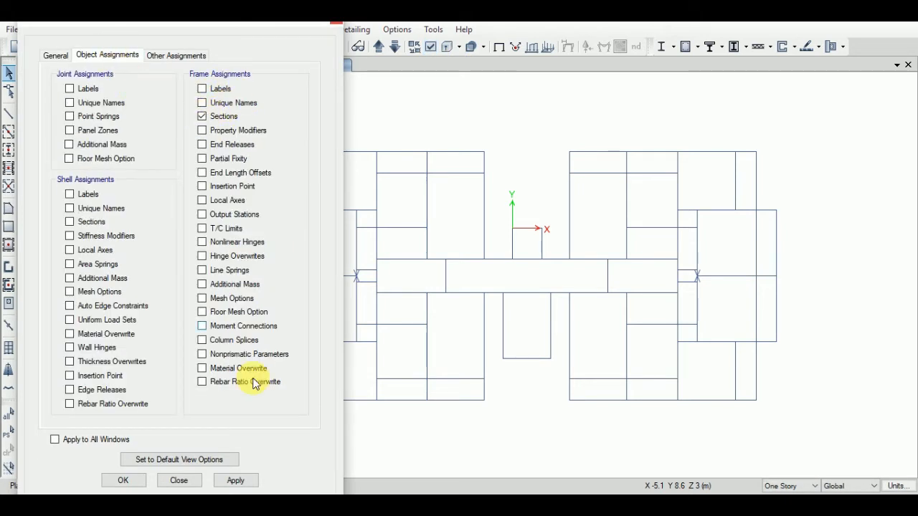
{"action": "left_click", "coordinate": [237, 480]}
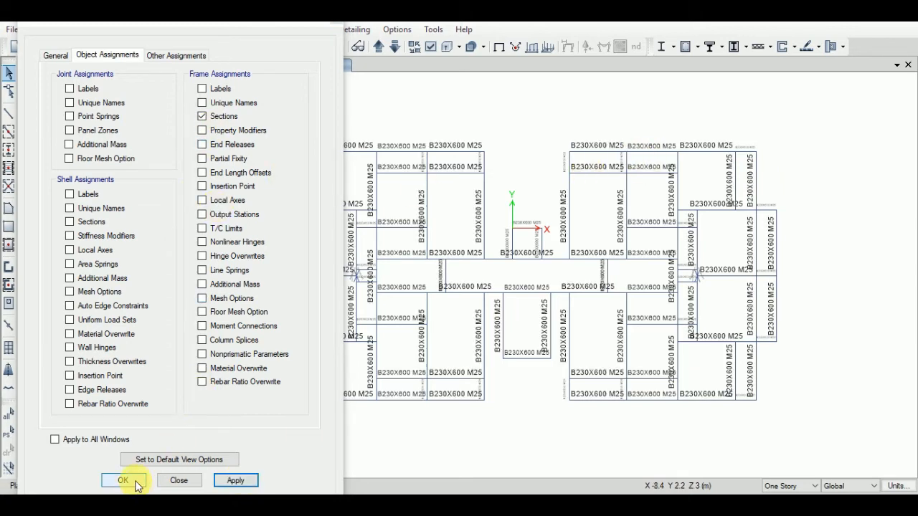
{"action": "left_click", "coordinate": [203, 116]}
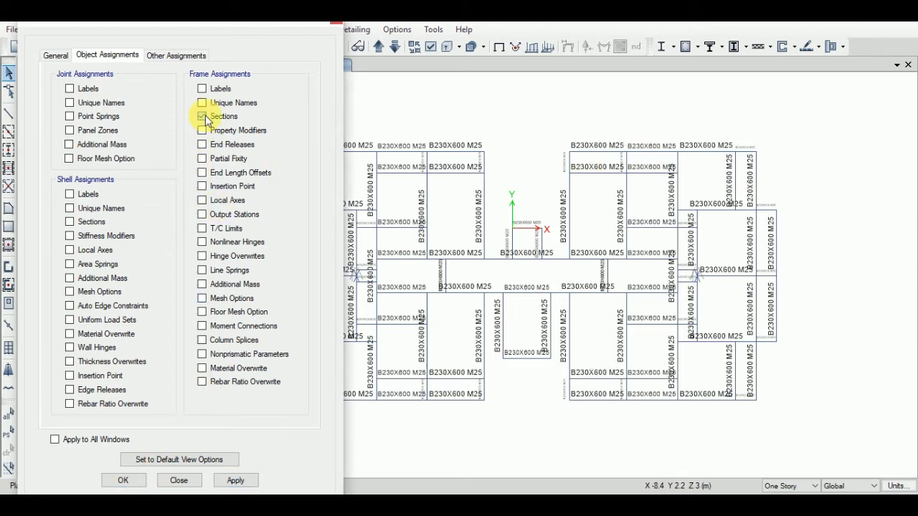
{"action": "left_click", "coordinate": [239, 481]}
{"action": "left_click", "coordinate": [136, 482]}
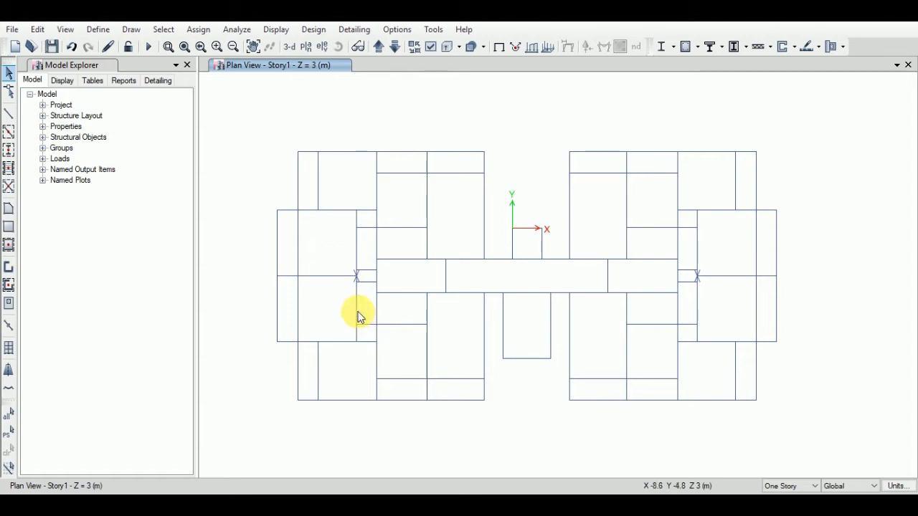
Delete the pier labels P4, P3 and P2, keeping only P1 in the pier label definitions.
{"action": "left_click", "coordinate": [98, 30]}
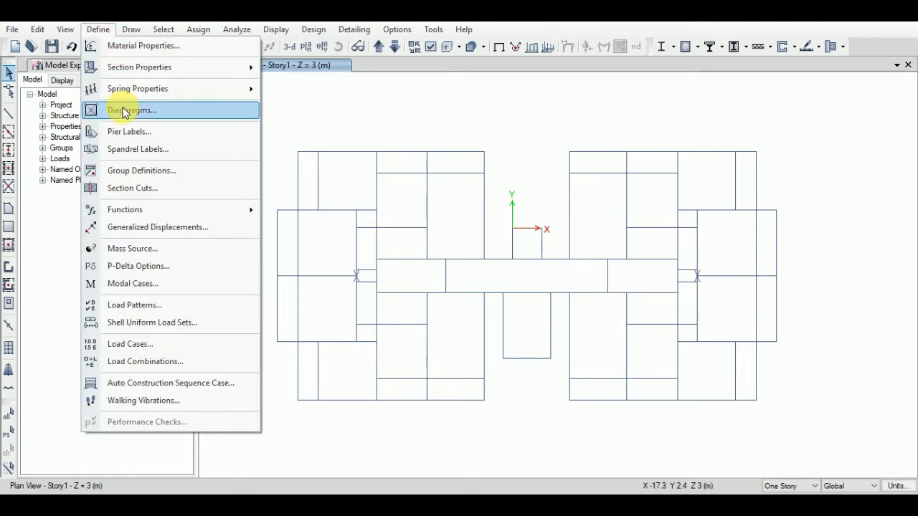
{"action": "left_click", "coordinate": [129, 132]}
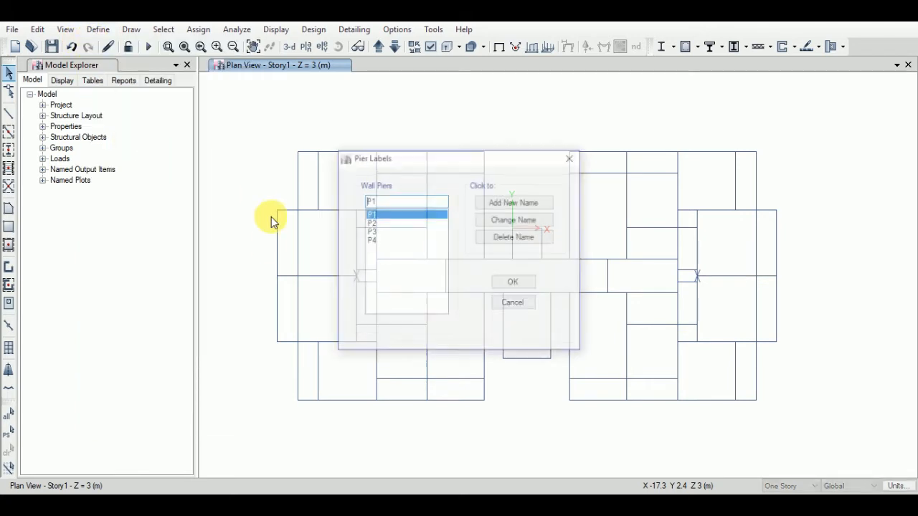
{"action": "left_click", "coordinate": [371, 240]}
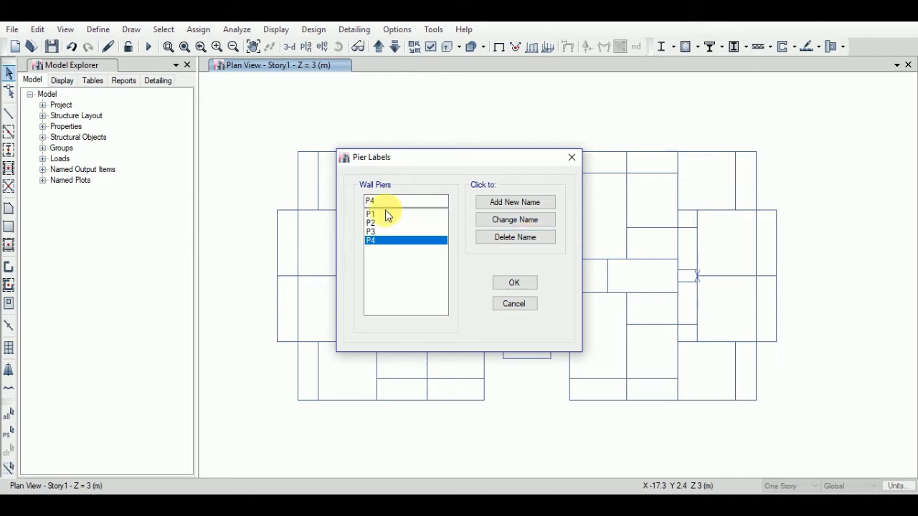
{"action": "left_click", "coordinate": [521, 236]}
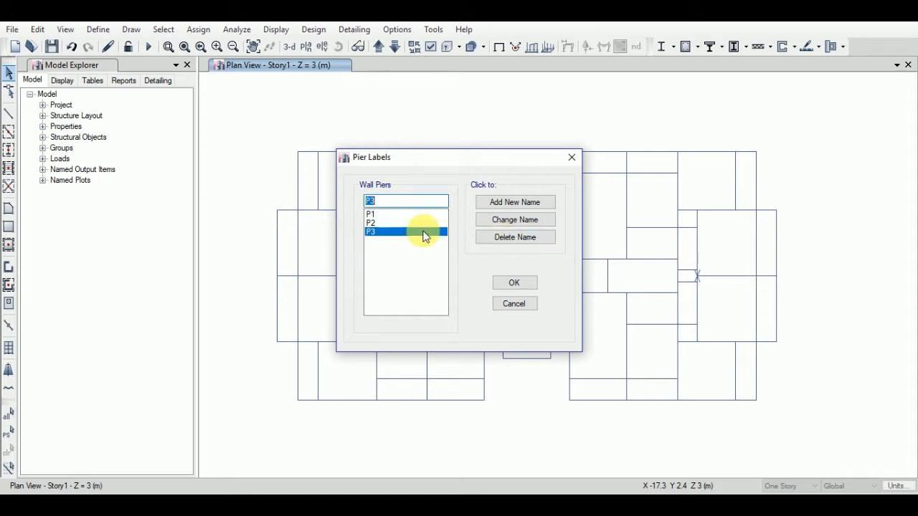
{"action": "left_click", "coordinate": [500, 240]}
{"action": "left_click", "coordinate": [513, 240]}
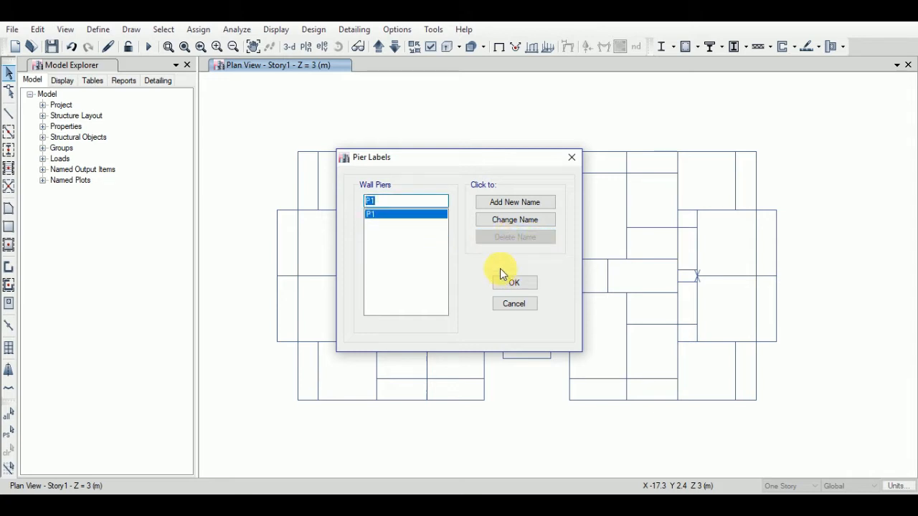
{"action": "left_click", "coordinate": [513, 280]}
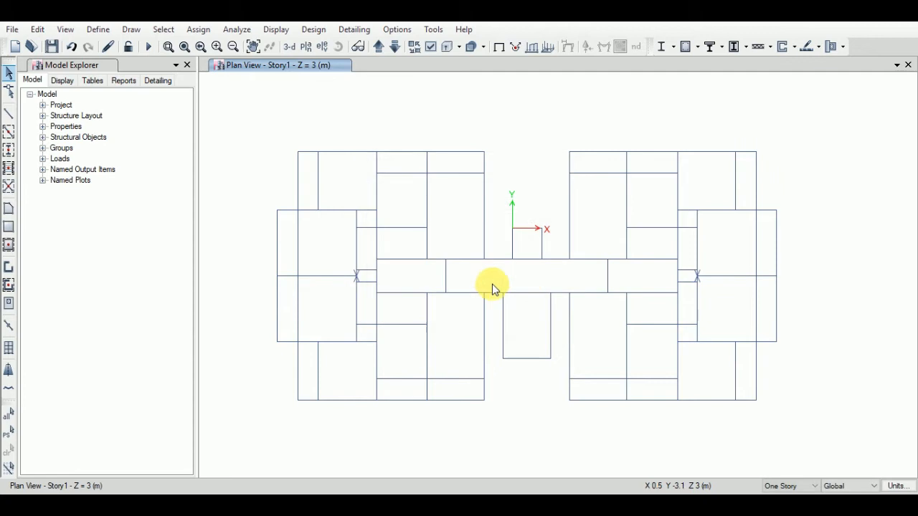
Delete the crossing diagonal frames at the small opening in the plan's left wing.
{"action": "scroll", "coordinate": [344, 287], "scroll_direction": "up", "scroll_amount": 5}
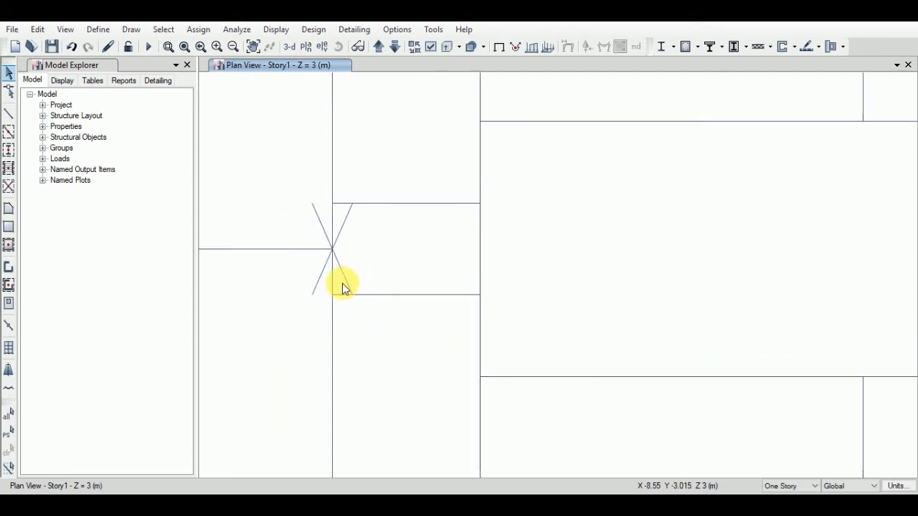
{"action": "left_click", "coordinate": [358, 169]}
{"action": "left_click", "coordinate": [348, 321]}
{"action": "key", "text": "Delete"}
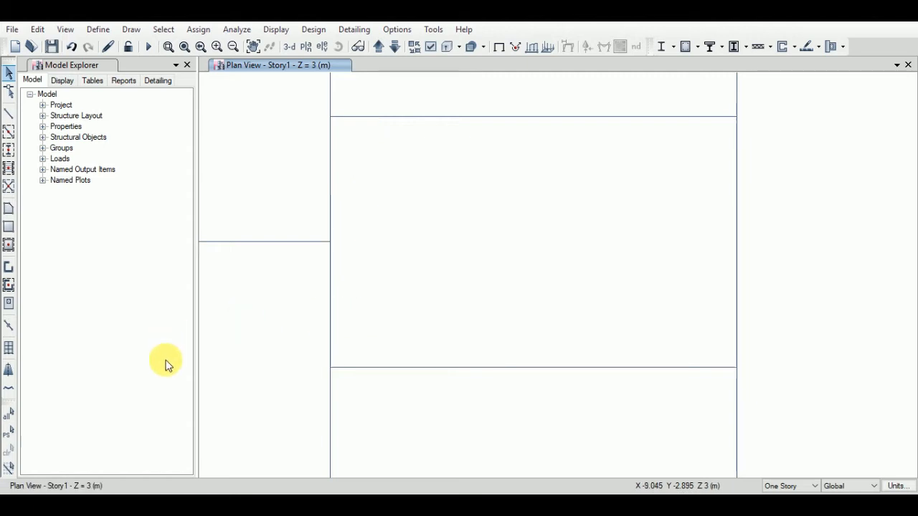
Delete the short vertical beam segment between the two short horizontal beams in the plan's left wing.
{"action": "scroll", "coordinate": [223, 340], "scroll_direction": "down", "scroll_amount": 3}
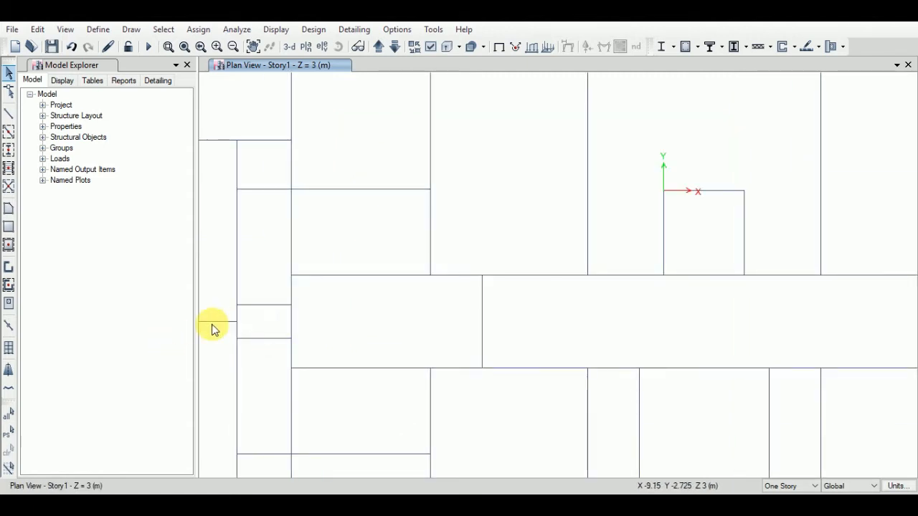
{"action": "scroll", "coordinate": [225, 328], "scroll_direction": "up", "scroll_amount": 3}
{"action": "middle_click_drag", "start_coordinate": [289, 342], "coordinate": [365, 336]}
{"action": "left_click", "coordinate": [347, 338]}
{"action": "key", "text": "Delete"}
{"action": "scroll", "coordinate": [267, 302], "scroll_direction": "down", "scroll_amount": 5}
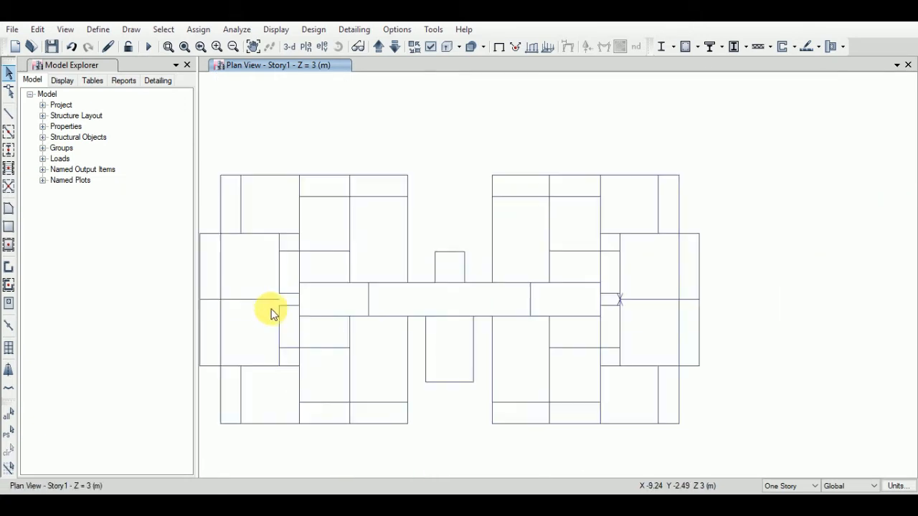
Delete the crossing diagonals and the short vertical beam segment between the two short horizontal beams in the plan's right wing.
{"action": "scroll", "coordinate": [621, 294], "scroll_direction": "up", "scroll_amount": 4}
{"action": "scroll", "coordinate": [621, 294], "scroll_direction": "up", "scroll_amount": 2}
{"action": "left_click", "coordinate": [579, 307]}
{"action": "scroll", "coordinate": [583, 281], "scroll_direction": "down", "scroll_amount": 2}
{"action": "key", "text": "Delete"}
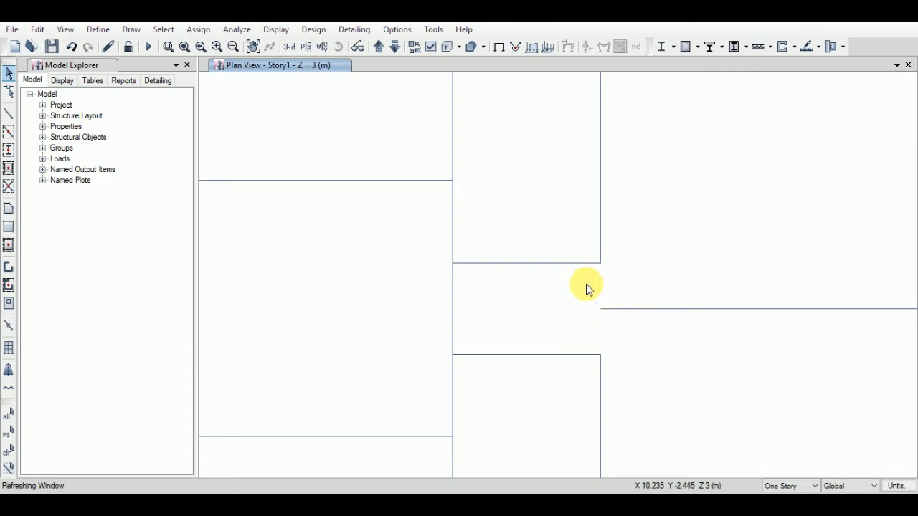
{"action": "scroll", "coordinate": [715, 336], "scroll_direction": "down", "scroll_amount": 4}
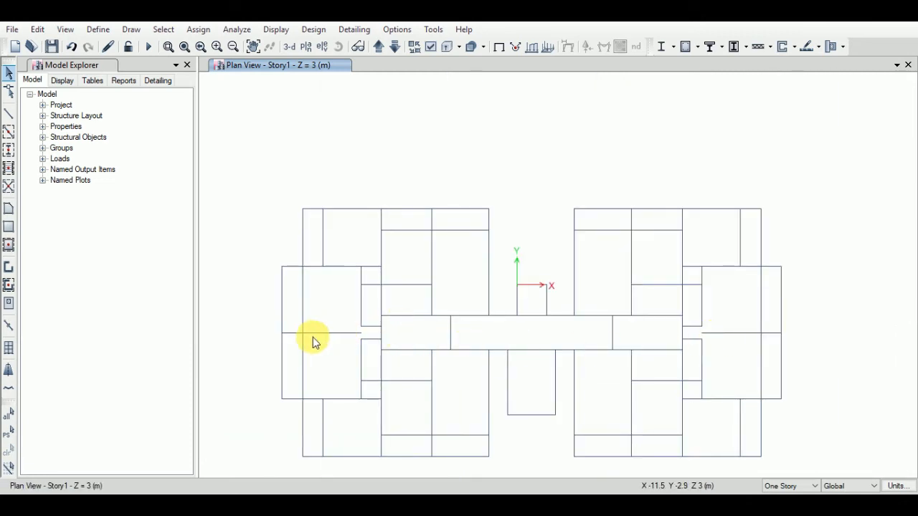
{"action": "middle_click_drag", "start_coordinate": [314, 340], "coordinate": [338, 319]}
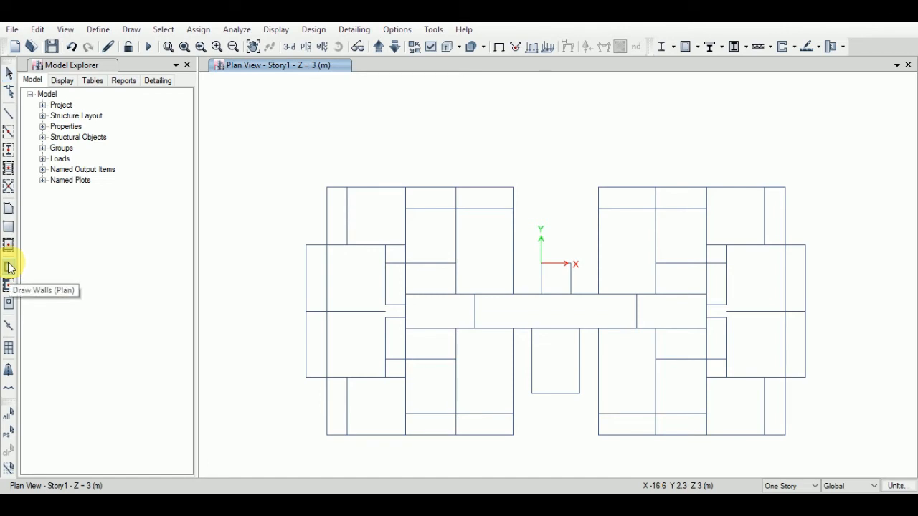
Set up the Draw Walls tool with area type Pier, property Wall230 and Auto Pier/Spandrel IDs set to Yes.
{"action": "left_click", "coordinate": [9, 267]}
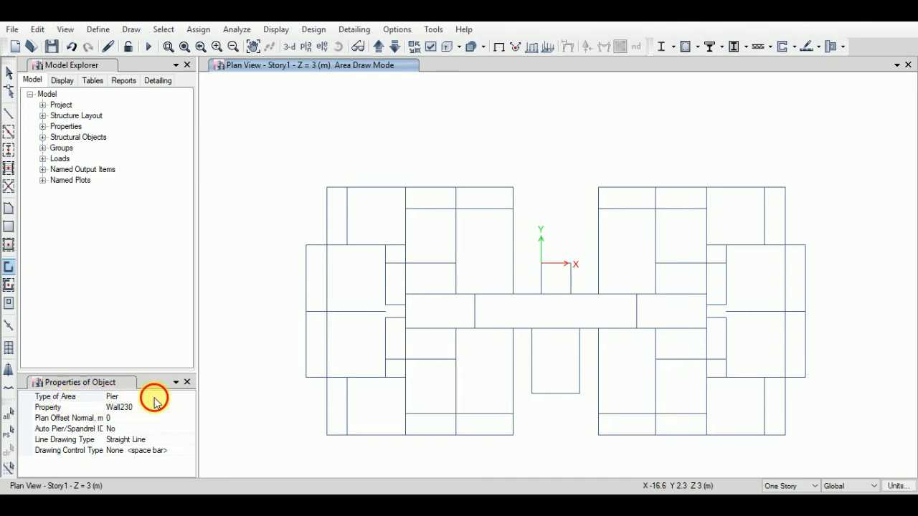
{"action": "left_click", "coordinate": [189, 397]}
{"action": "left_click", "coordinate": [188, 400]}
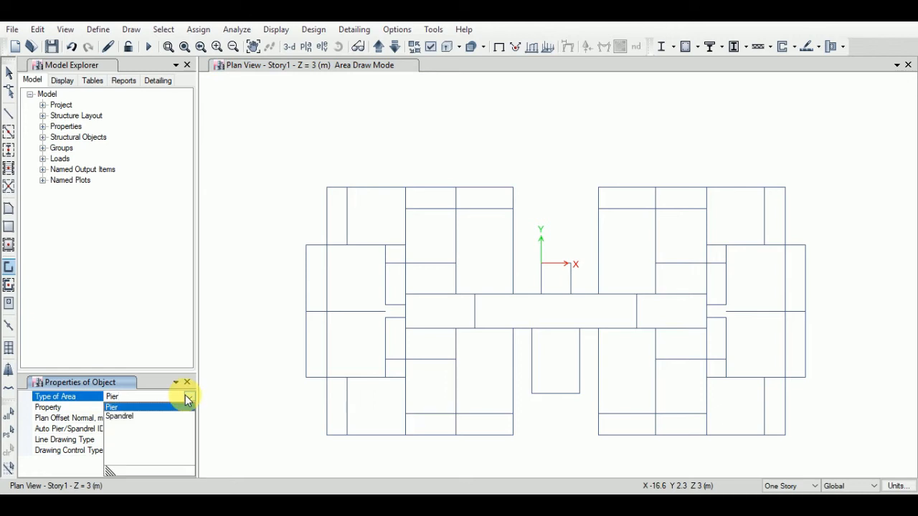
{"action": "left_click", "coordinate": [134, 406]}
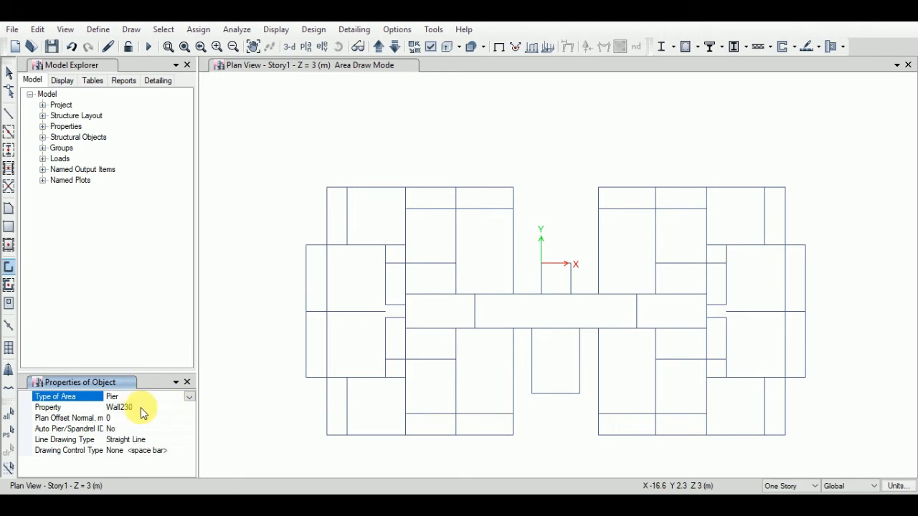
{"action": "left_click", "coordinate": [188, 410]}
{"action": "left_click", "coordinate": [189, 406]}
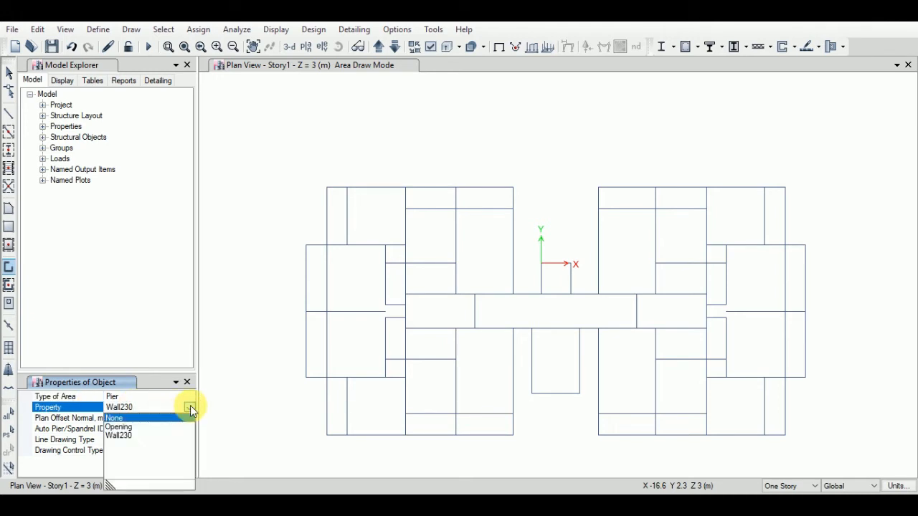
{"action": "left_click", "coordinate": [120, 435]}
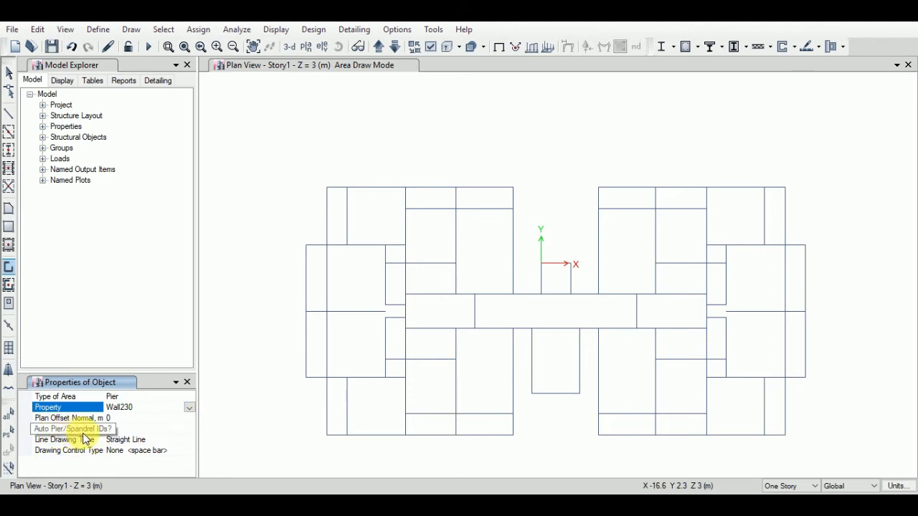
{"action": "left_click", "coordinate": [172, 429]}
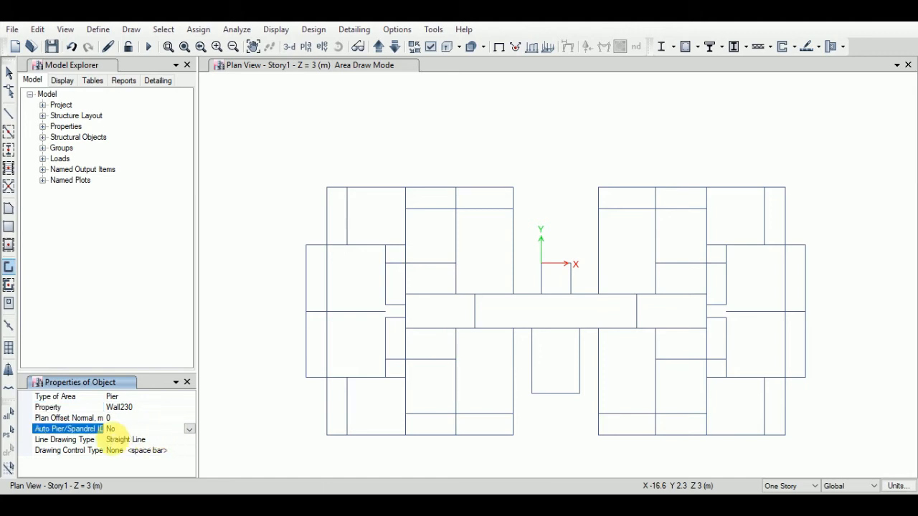
{"action": "left_click", "coordinate": [190, 429]}
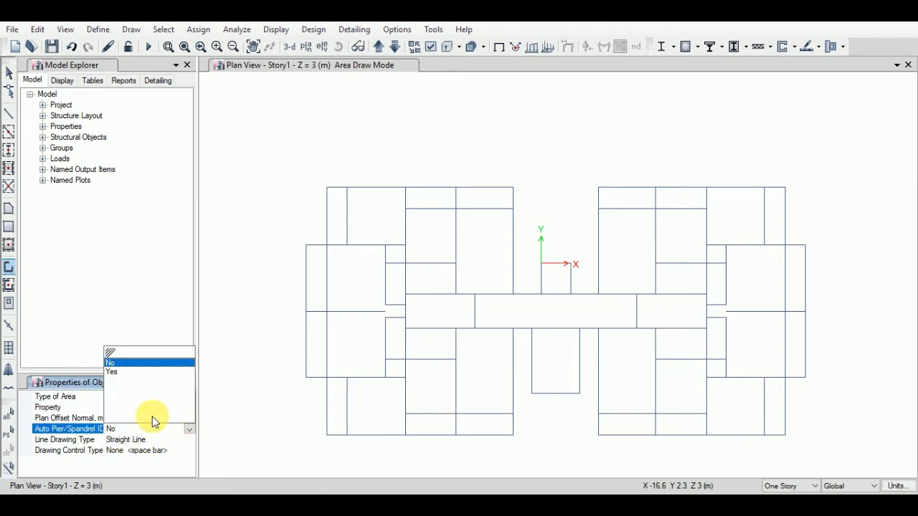
{"action": "left_click", "coordinate": [113, 369]}
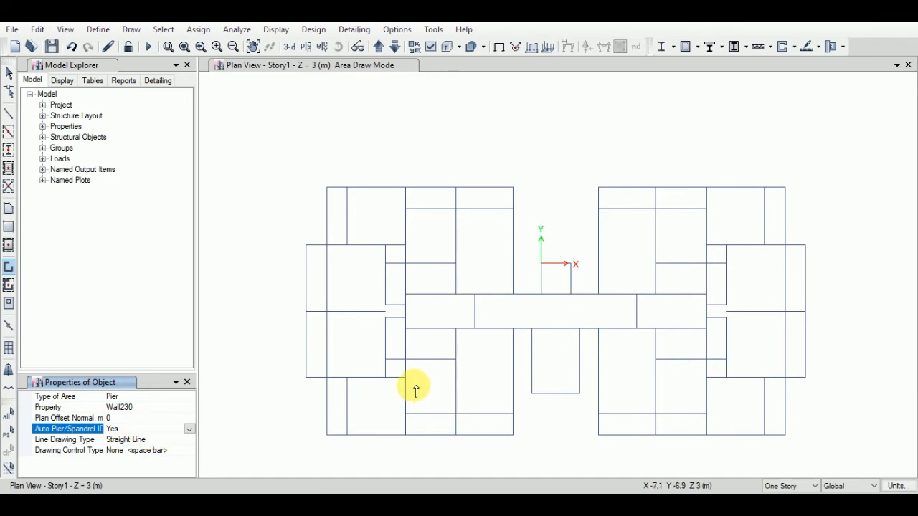
Draw a Wall230 pier about 0.68 m long closing the gap between the two short horizontal beams in the plan's left wing.
{"action": "left_click", "coordinate": [98, 30]}
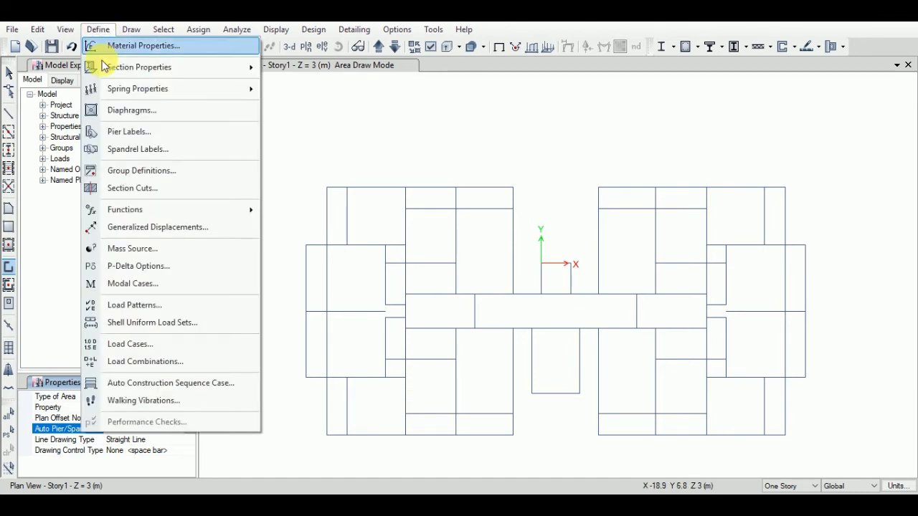
{"action": "left_click", "coordinate": [100, 31]}
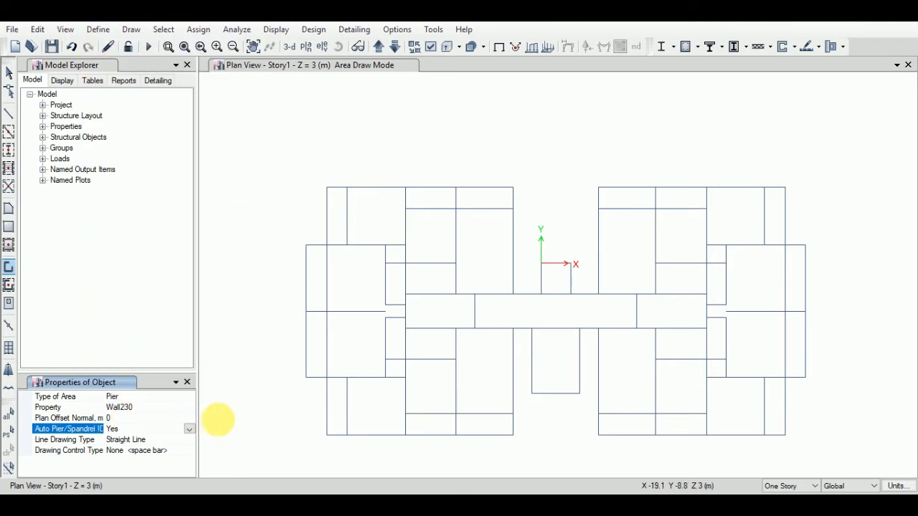
{"action": "scroll", "coordinate": [388, 330], "scroll_direction": "up", "scroll_amount": 3}
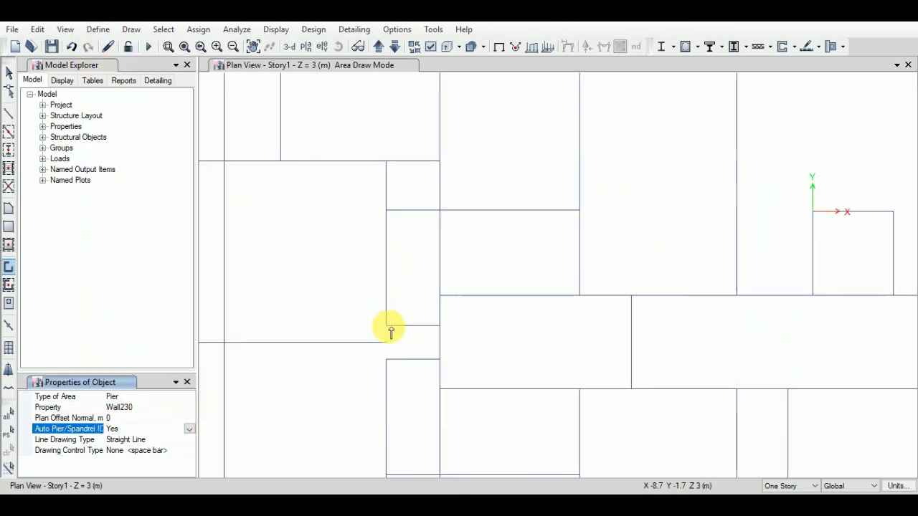
{"action": "left_click", "coordinate": [388, 361]}
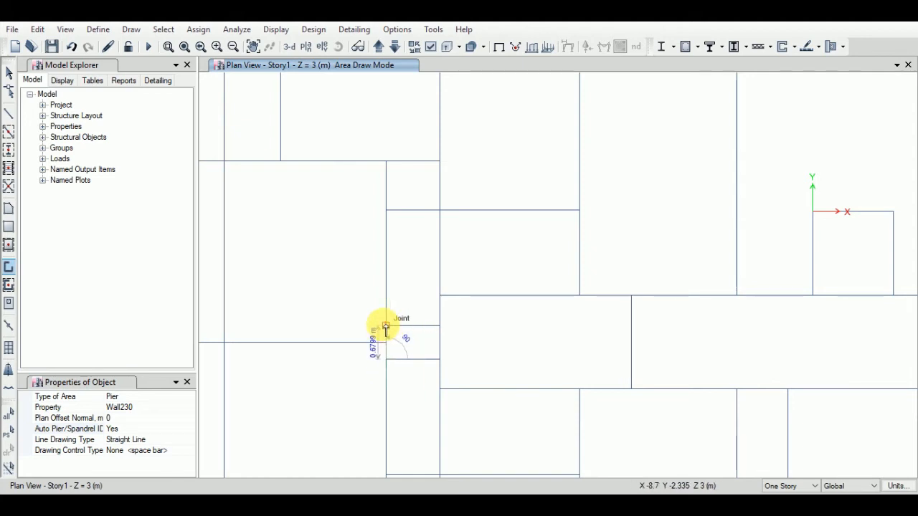
{"action": "left_click", "coordinate": [388, 328]}
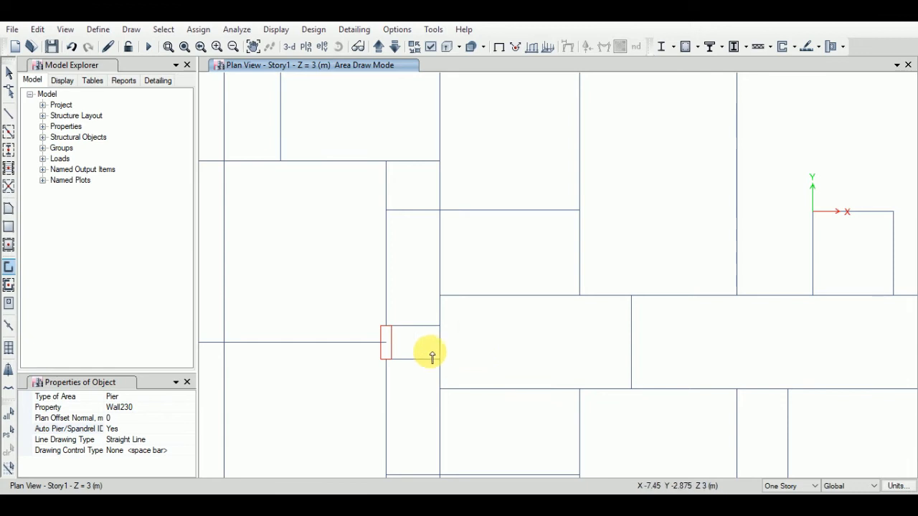
Draw the matching Wall230 pier closing the gap between the two short horizontal beams in the plan's right wing.
{"action": "scroll", "coordinate": [256, 349], "scroll_direction": "down", "scroll_amount": 3}
{"action": "scroll", "coordinate": [349, 344], "scroll_direction": "up", "scroll_amount": 2}
{"action": "scroll", "coordinate": [459, 349], "scroll_direction": "up", "scroll_amount": 2}
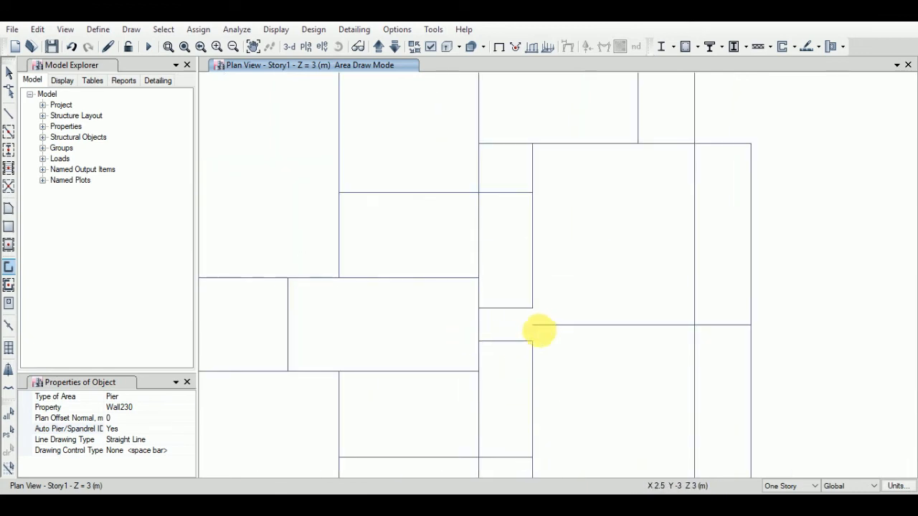
{"action": "scroll", "coordinate": [539, 329], "scroll_direction": "up", "scroll_amount": 3}
{"action": "left_click", "coordinate": [518, 364]}
{"action": "left_click", "coordinate": [518, 273]}
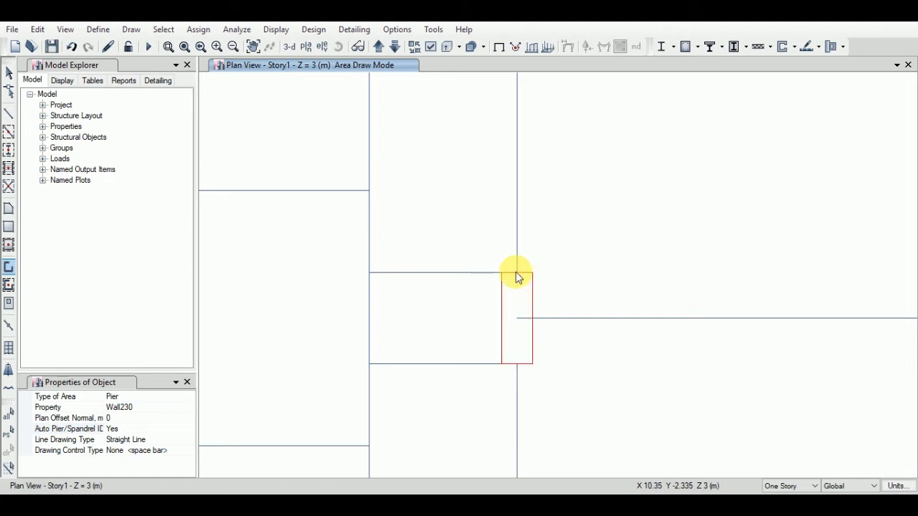
{"action": "key", "text": "Escape"}
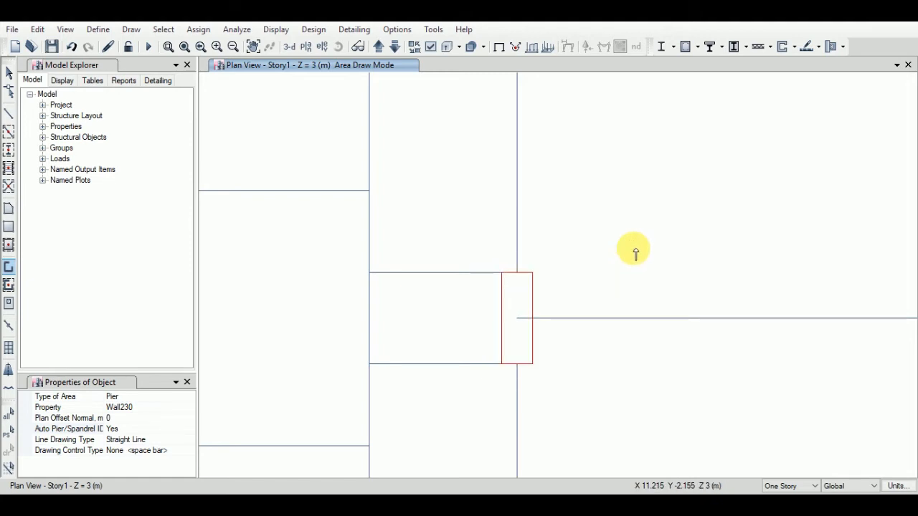
Draw Wall230 piers along the left, upper and right sides of the small rectangular core at the origin, and save the model.
{"action": "scroll", "coordinate": [635, 253], "scroll_direction": "down", "scroll_amount": 5}
{"action": "scroll", "coordinate": [487, 325], "scroll_direction": "up", "scroll_amount": 5}
{"action": "middle_click_drag", "start_coordinate": [543, 428], "coordinate": [463, 244]}
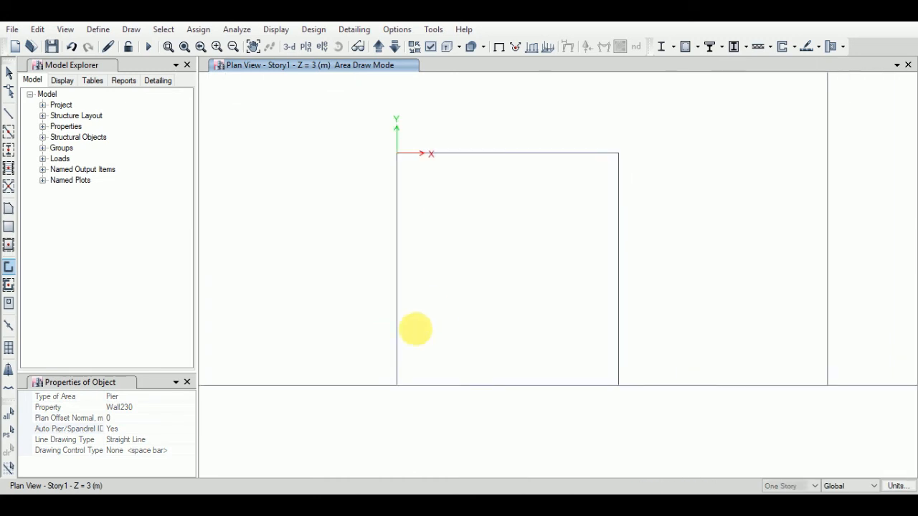
{"action": "left_click", "coordinate": [398, 386]}
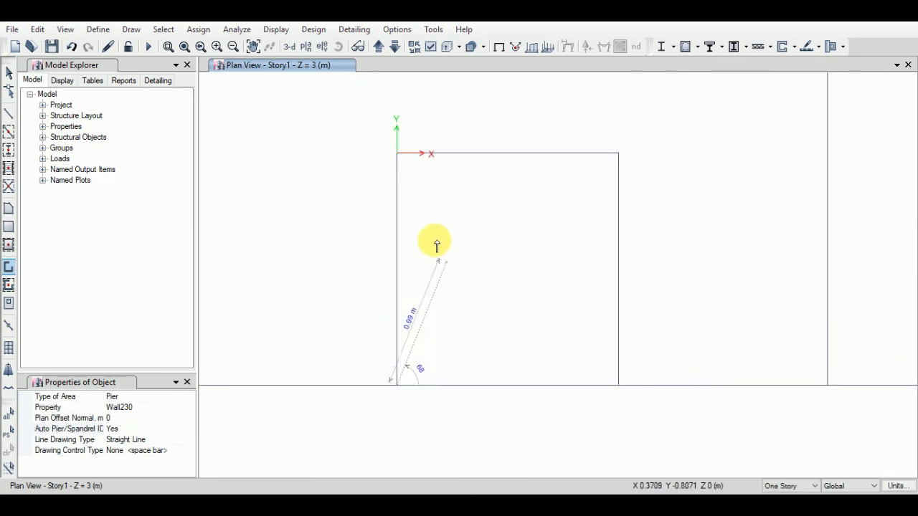
{"action": "left_click", "coordinate": [398, 154]}
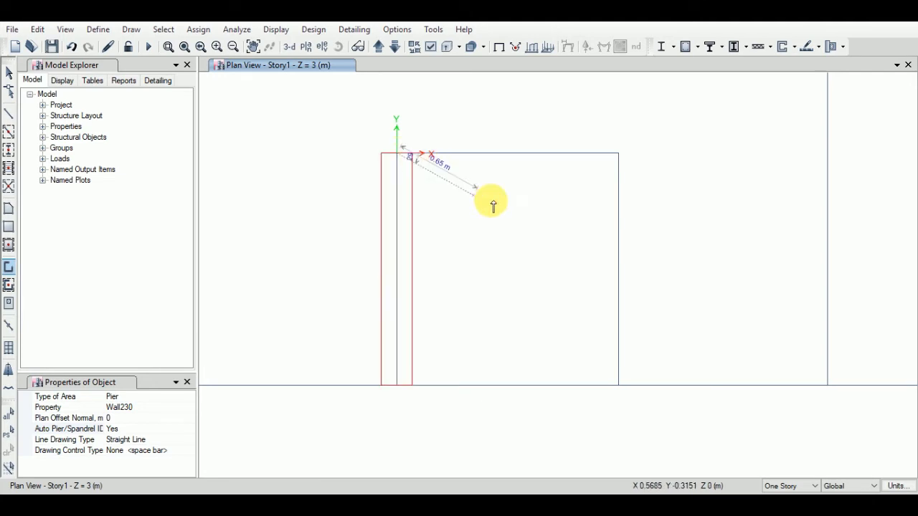
{"action": "left_click", "coordinate": [620, 155]}
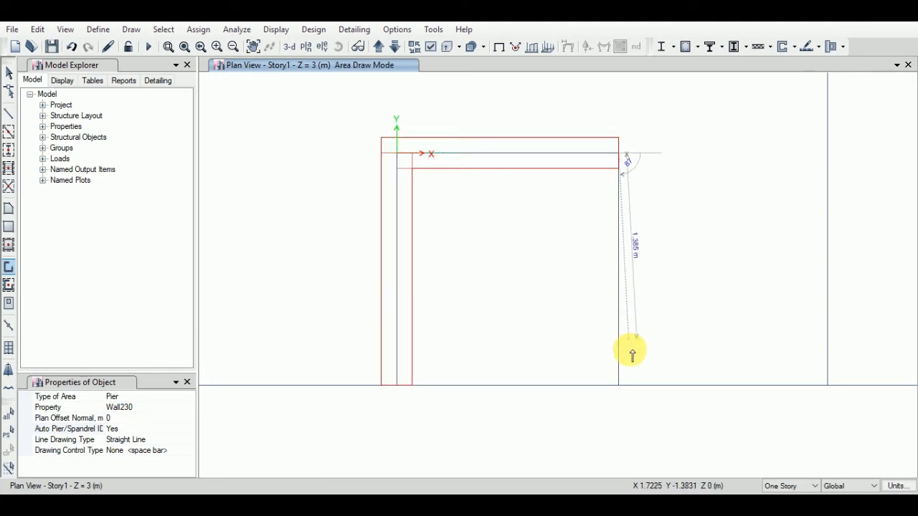
{"action": "left_click", "coordinate": [619, 385]}
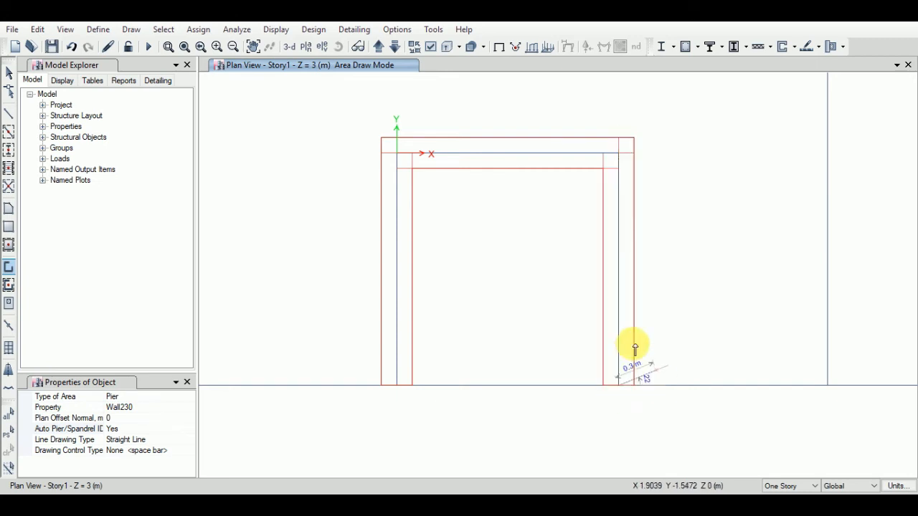
{"action": "scroll", "coordinate": [758, 317], "scroll_direction": "down", "scroll_amount": 3}
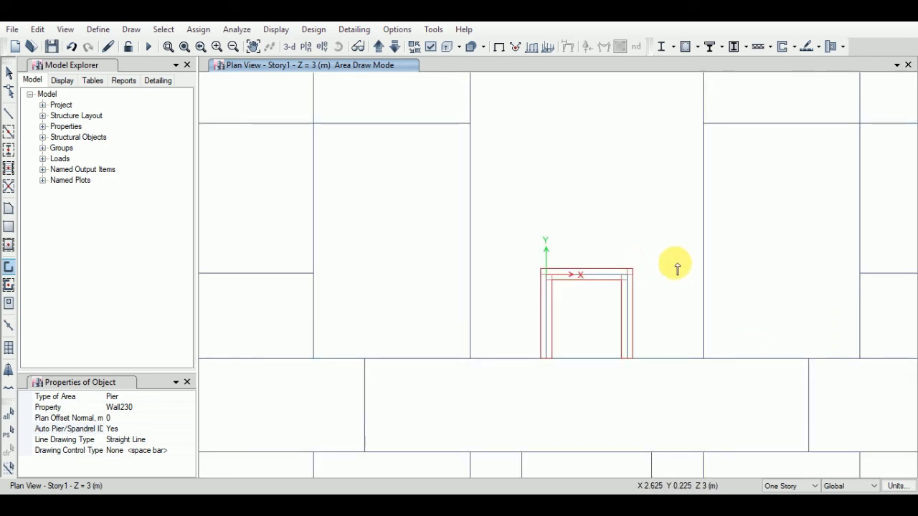
{"action": "scroll", "coordinate": [591, 330], "scroll_direction": "down", "scroll_amount": 3}
{"action": "middle_click_drag", "start_coordinate": [647, 345], "coordinate": [617, 310]}
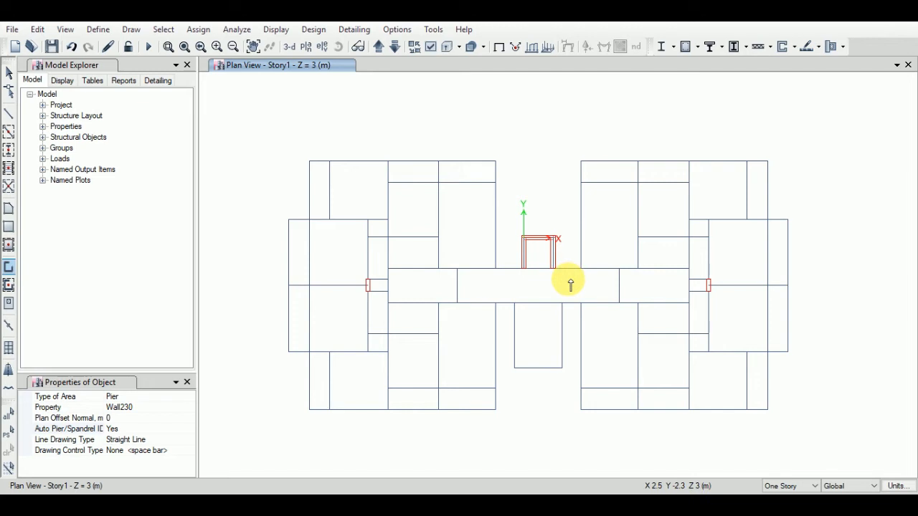
{"action": "key", "text": "Escape"}
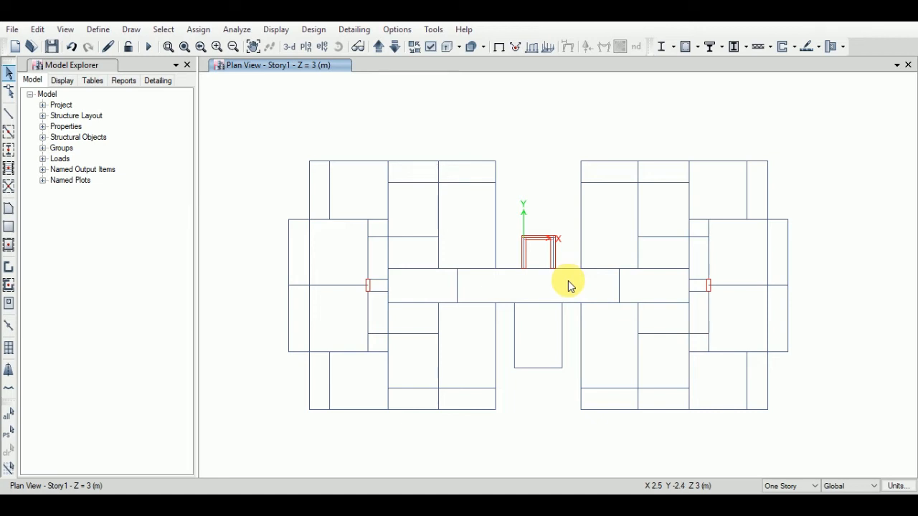
{"action": "left_click", "coordinate": [52, 48]}
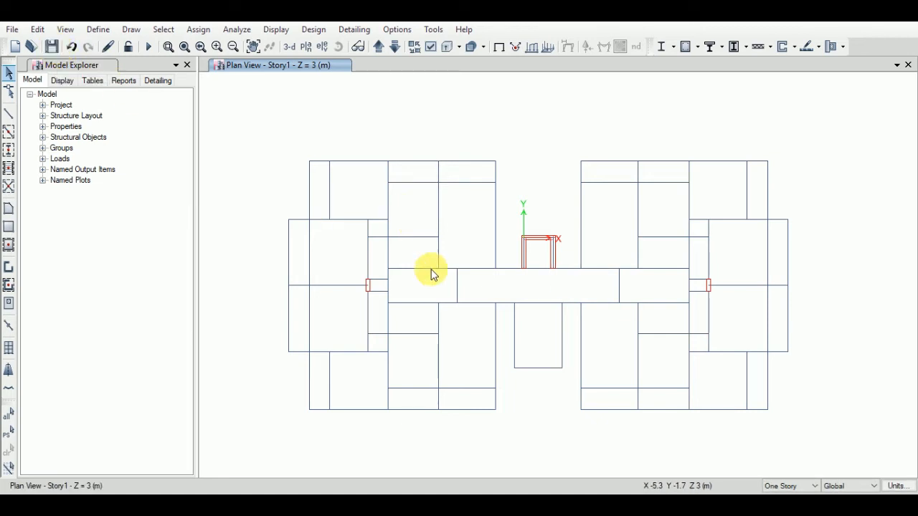
Hide the wall objects in the plan view's display options so the beams beneath the core walls can be selected.
{"action": "scroll", "coordinate": [543, 252], "scroll_direction": "up", "scroll_amount": 5}
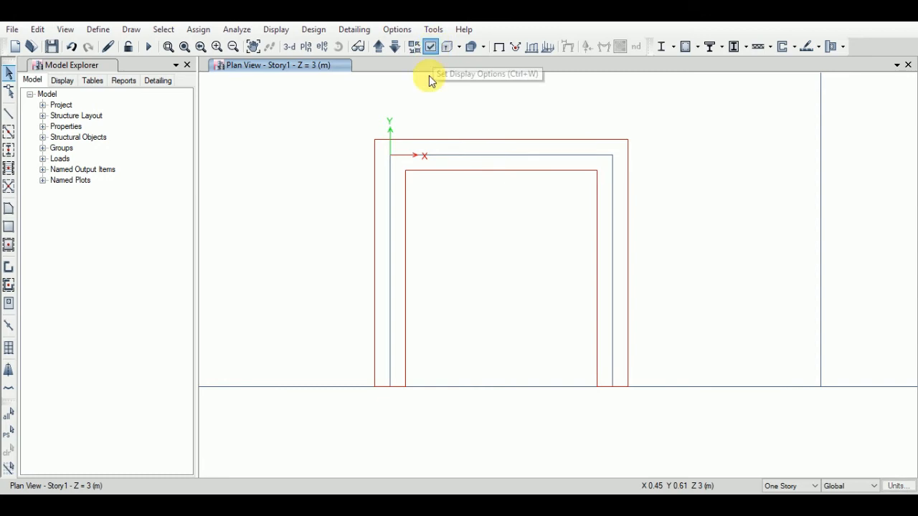
{"action": "key", "text": "ctrl+w"}
{"action": "left_click", "coordinate": [72, 234]}
{"action": "left_click", "coordinate": [234, 481]}
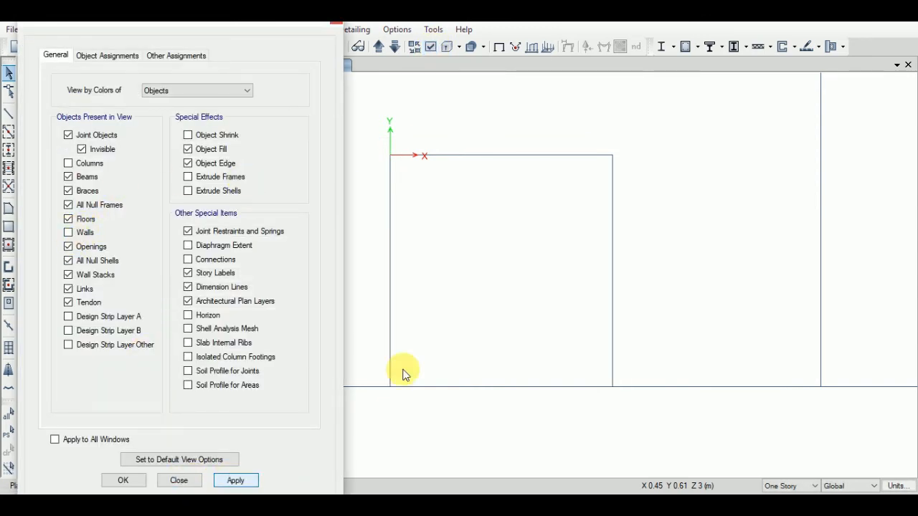
Delete the three beams along the left, upper and right sides of the core at the origin.
{"action": "left_click_drag", "start_coordinate": [635, 142], "coordinate": [581, 192]}
{"action": "left_click_drag", "start_coordinate": [438, 232], "coordinate": [377, 281]}
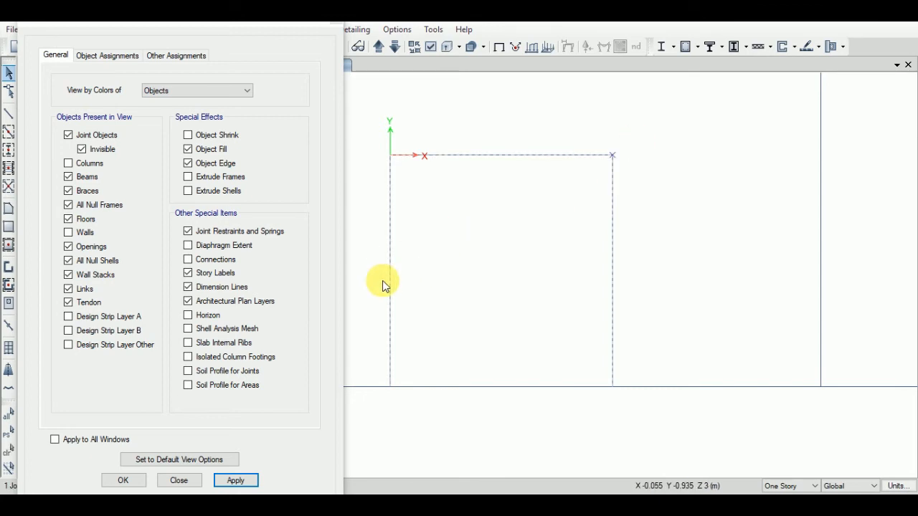
{"action": "key", "text": "Delete"}
{"action": "scroll", "coordinate": [447, 219], "scroll_direction": "down", "scroll_amount": 5}
{"action": "scroll", "coordinate": [620, 257], "scroll_direction": "up", "scroll_amount": 1}
{"action": "scroll", "coordinate": [620, 257], "scroll_direction": "down", "scroll_amount": 4}
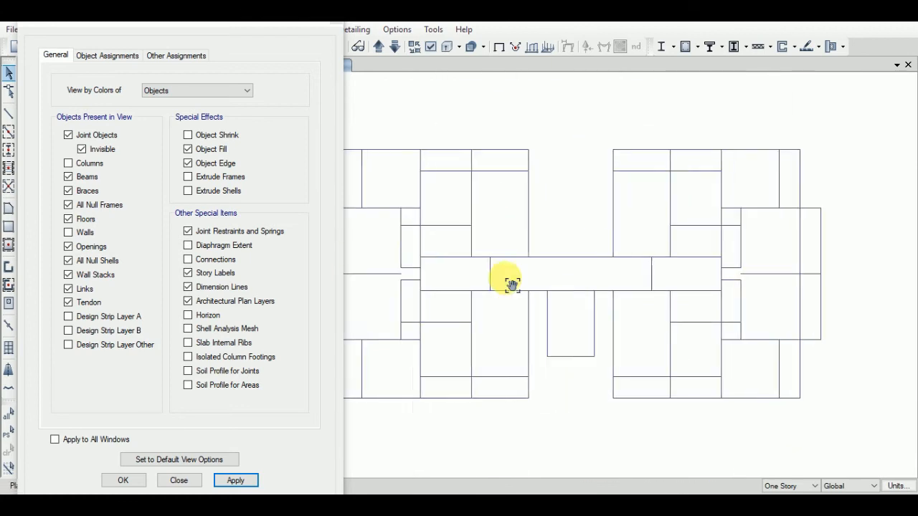
{"action": "scroll", "coordinate": [420, 284], "scroll_direction": "up", "scroll_amount": 4}
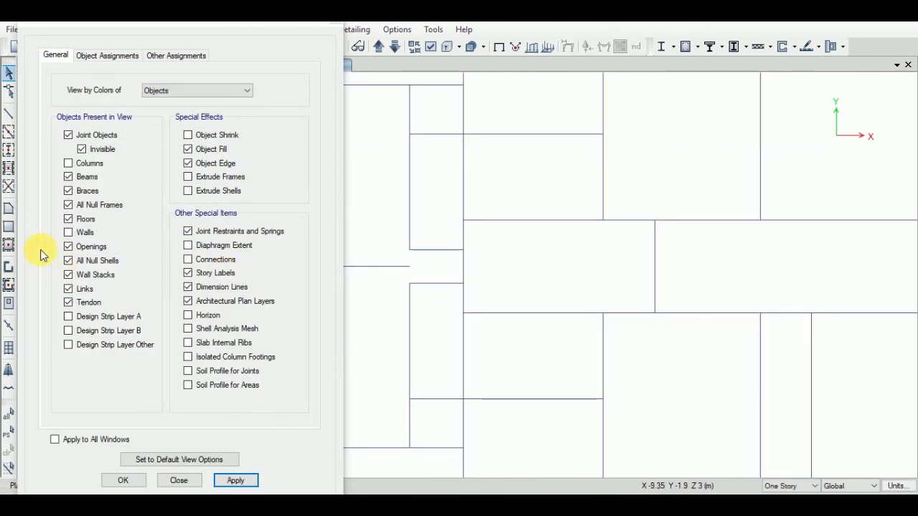
Turn the display of walls back on in the plan view and save the model.
{"action": "left_click", "coordinate": [68, 234]}
{"action": "left_click", "coordinate": [68, 247]}
{"action": "left_click", "coordinate": [123, 480]}
{"action": "scroll", "coordinate": [359, 326], "scroll_direction": "down", "scroll_amount": 5}
{"action": "scroll", "coordinate": [337, 334], "scroll_direction": "up", "scroll_amount": 3}
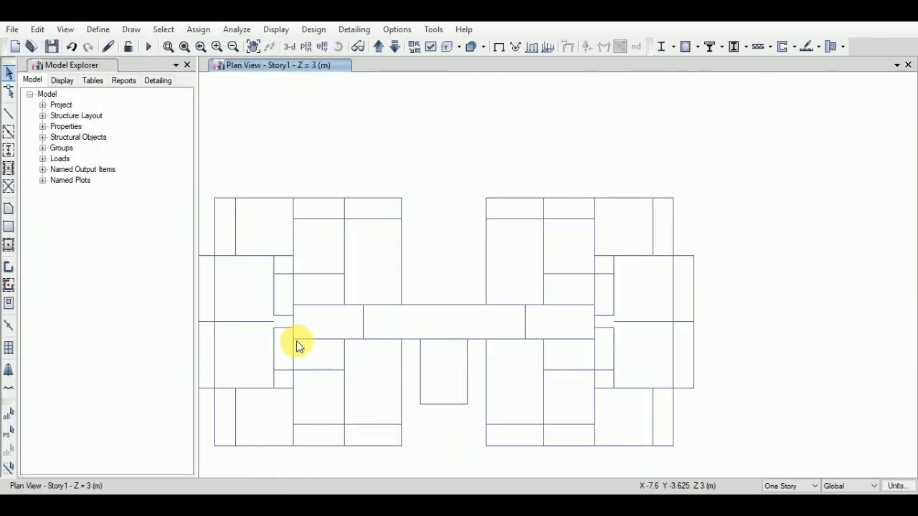
{"action": "middle_click_drag", "start_coordinate": [420, 360], "coordinate": [519, 319]}
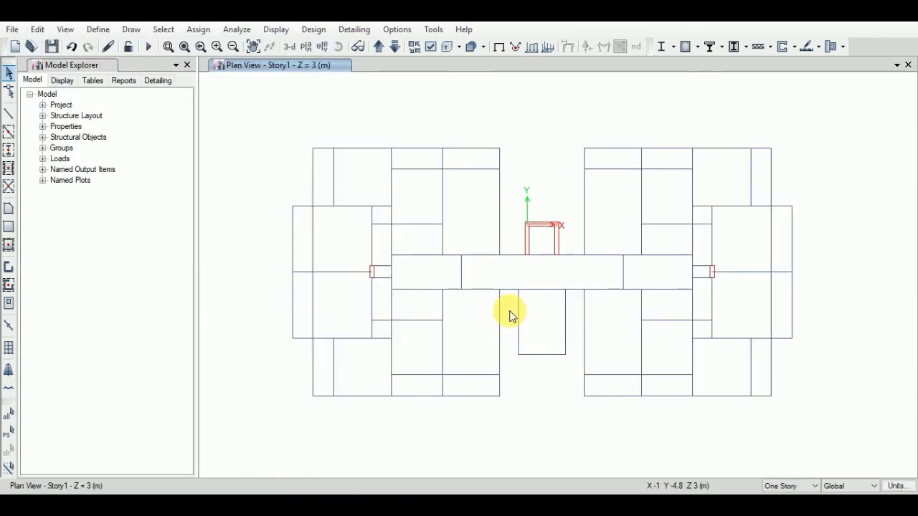
{"action": "left_click", "coordinate": [51, 46]}
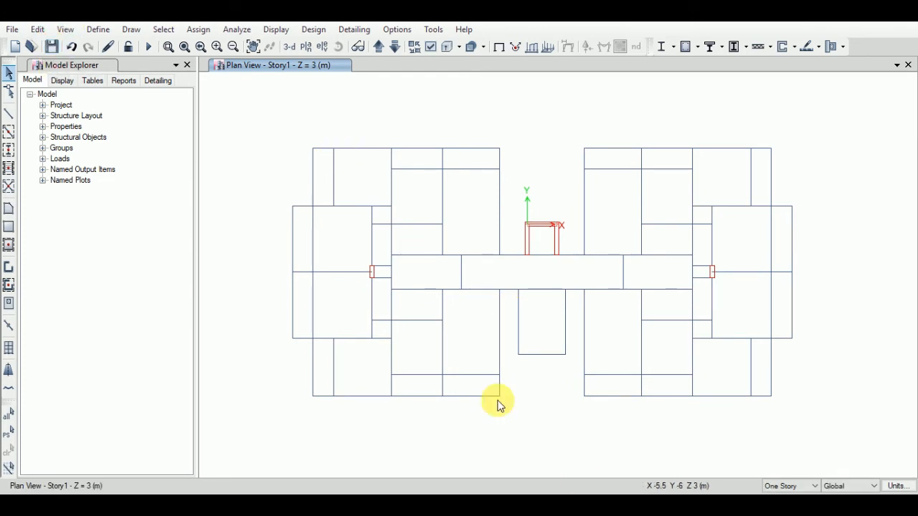
Draw a rectangular Deck1 floor panel, 1.15 m by 3.25 m, in the narrow upper-left bay of the plan's left wing.
{"action": "mouse_move", "coordinate": [567, 505]}
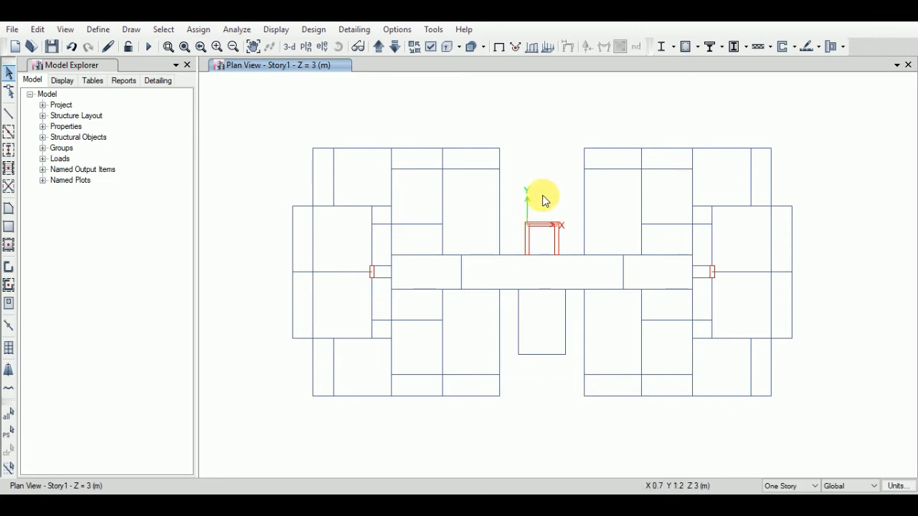
{"action": "middle_click_drag", "start_coordinate": [288, 172], "coordinate": [318, 175]}
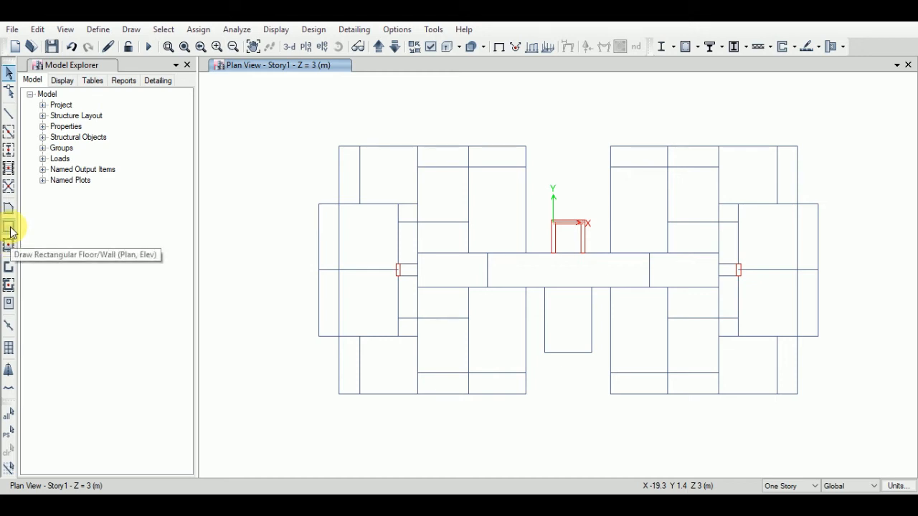
{"action": "left_click", "coordinate": [10, 229]}
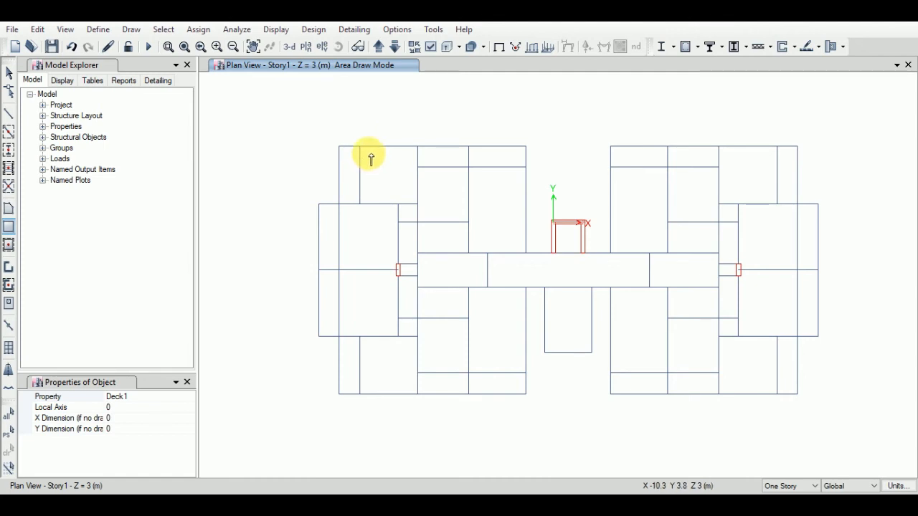
{"action": "scroll", "coordinate": [361, 129], "scroll_direction": "up", "scroll_amount": 3}
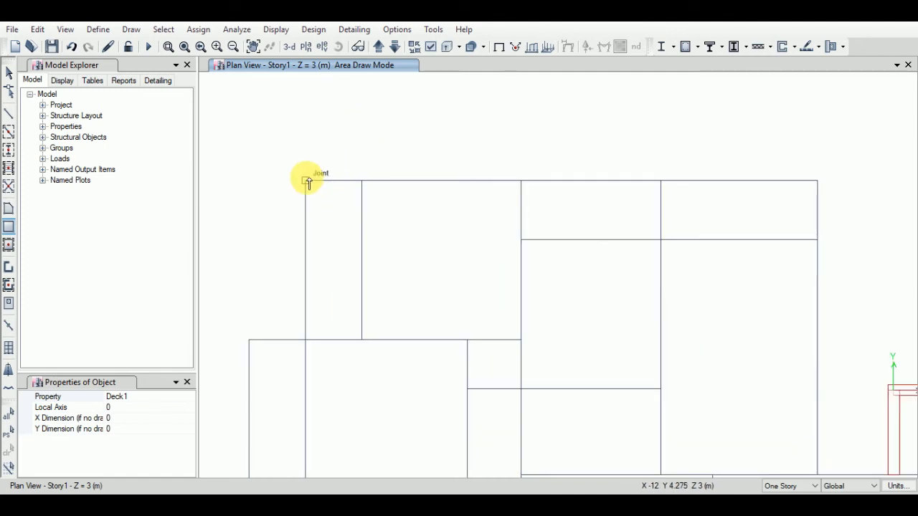
{"action": "left_click", "coordinate": [306, 181]}
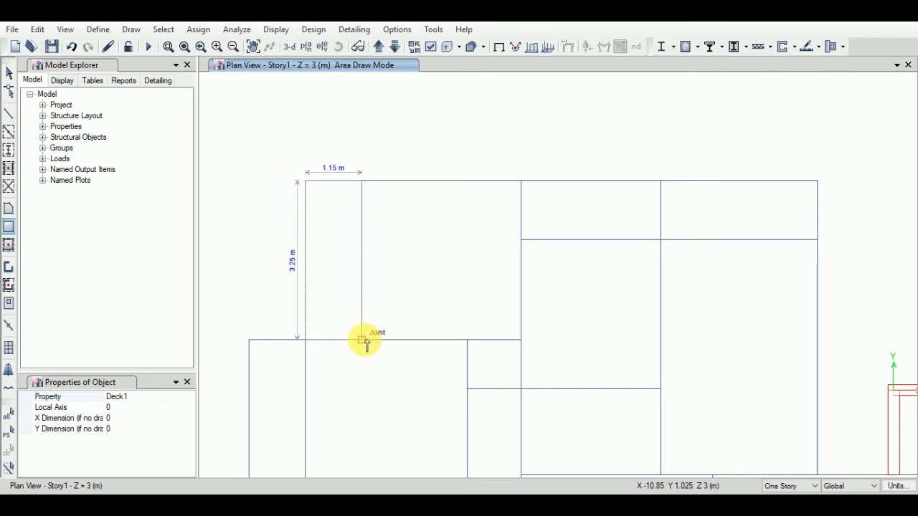
{"action": "left_click", "coordinate": [363, 340]}
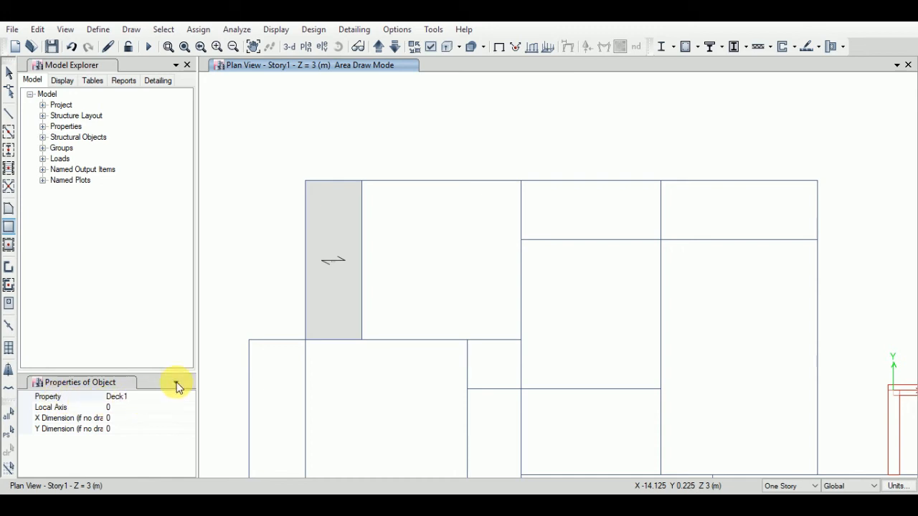
Delete the Deck1 floor panel from the narrow upper-left bay of the left wing.
{"action": "key", "text": "Escape"}
{"action": "left_click", "coordinate": [336, 231]}
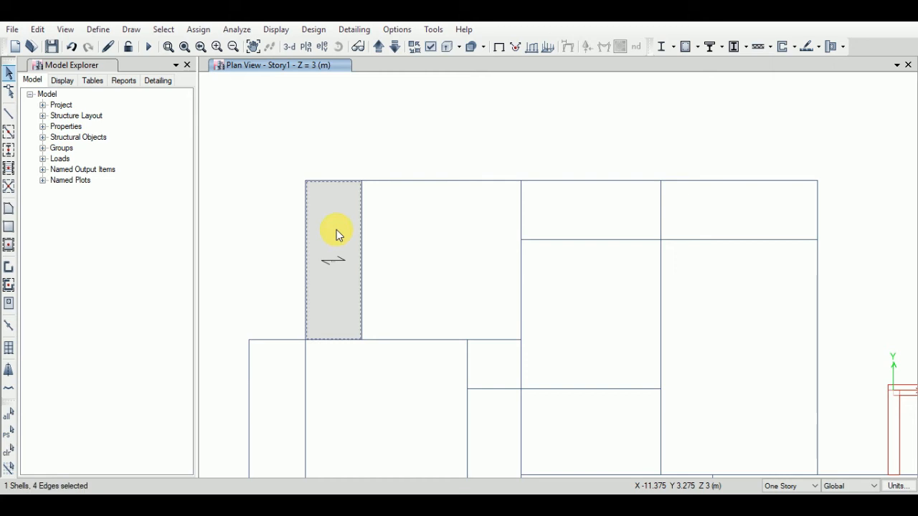
{"action": "key", "text": "Delete"}
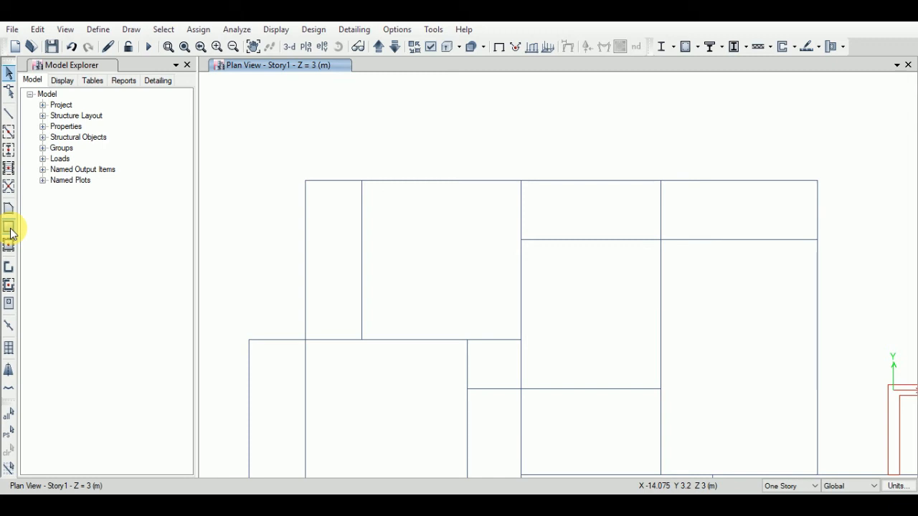
Draw a rectangular floor panel with the S125 property in the narrow upper-left bay of the left wing.
{"action": "left_click", "coordinate": [10, 227]}
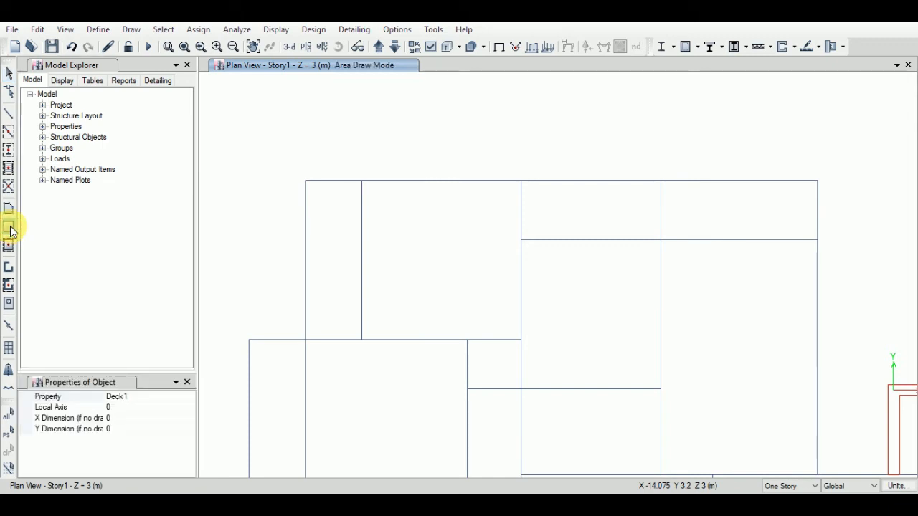
{"action": "left_click", "coordinate": [190, 399]}
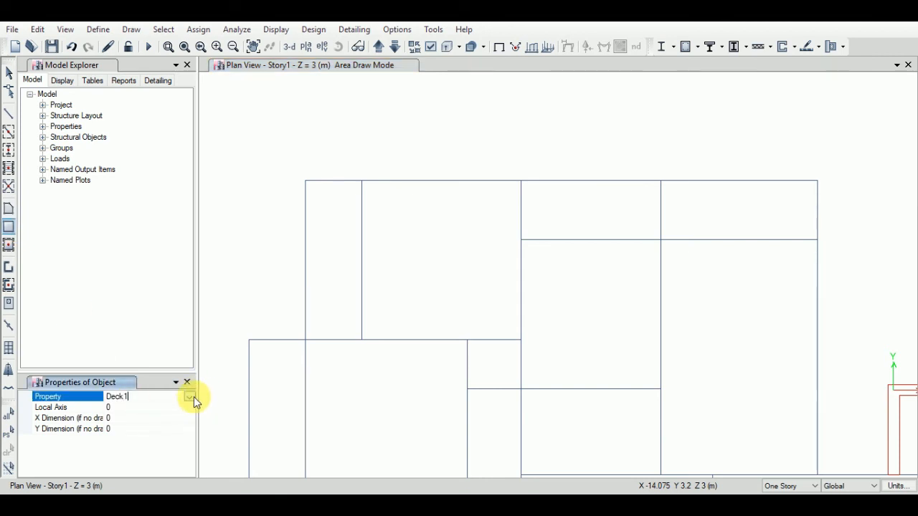
{"action": "left_click", "coordinate": [190, 397]}
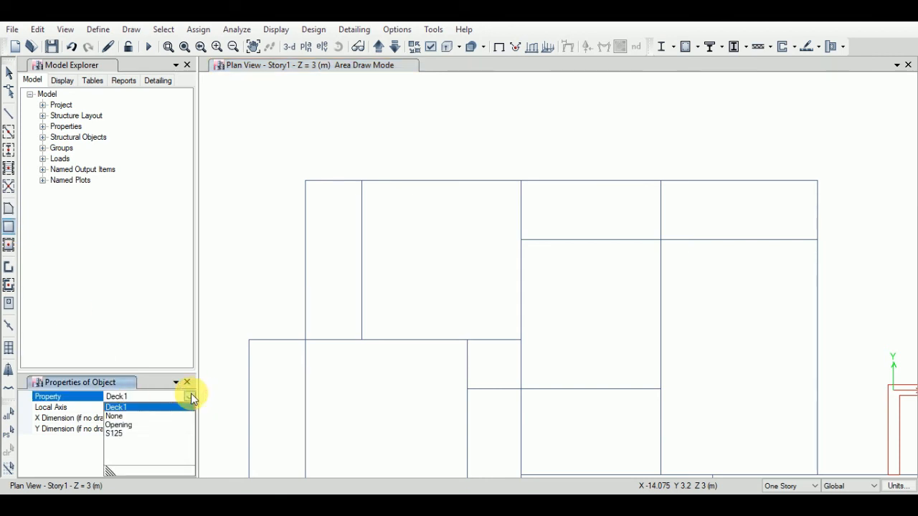
{"action": "left_click", "coordinate": [116, 435]}
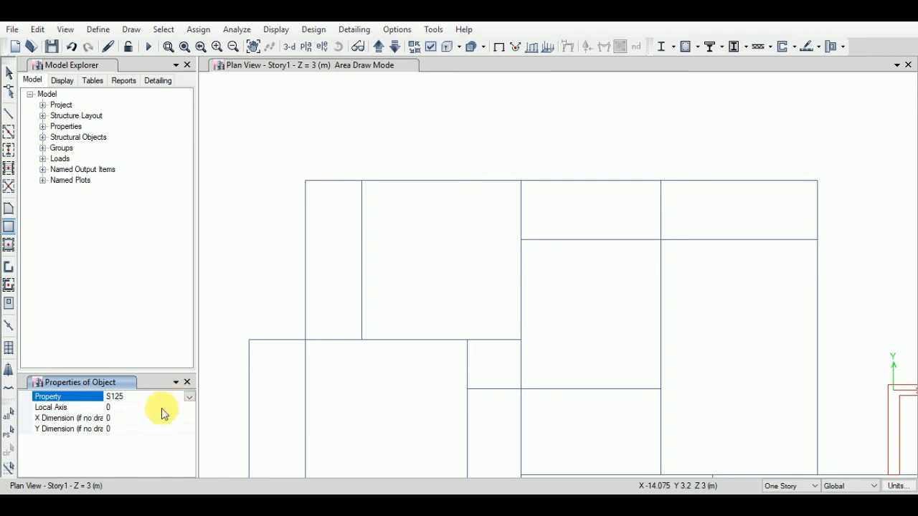
{"action": "left_click", "coordinate": [306, 181]}
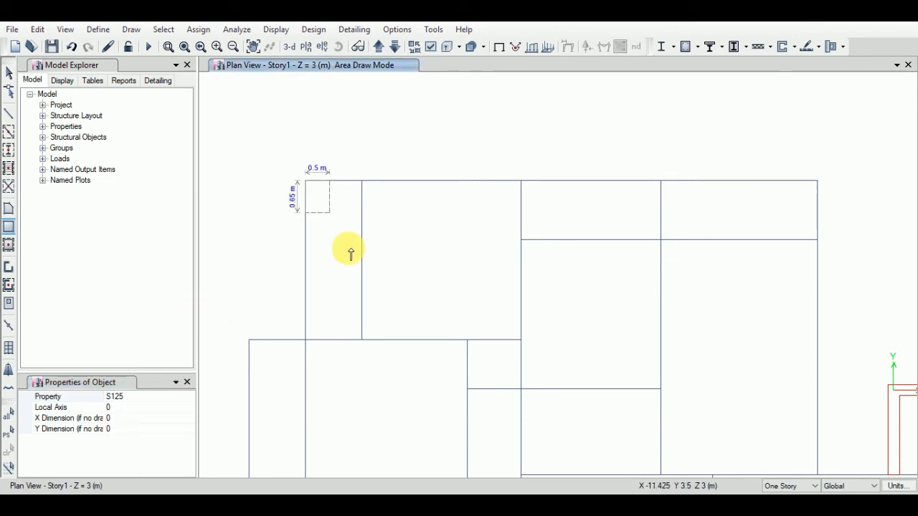
{"action": "left_click", "coordinate": [362, 340]}
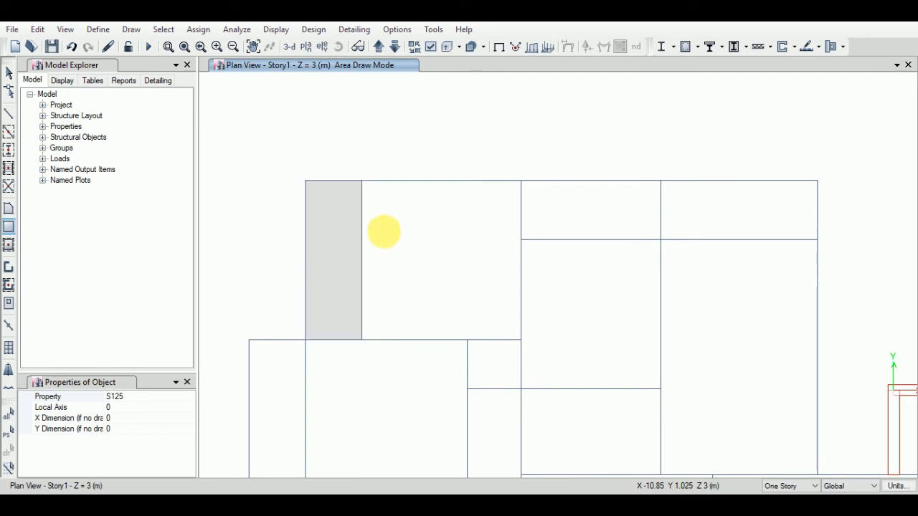
Draw S125 slabs in the wide bay beside it and in the two shallow bays along the left wing's upper edge.
{"action": "left_click", "coordinate": [363, 182]}
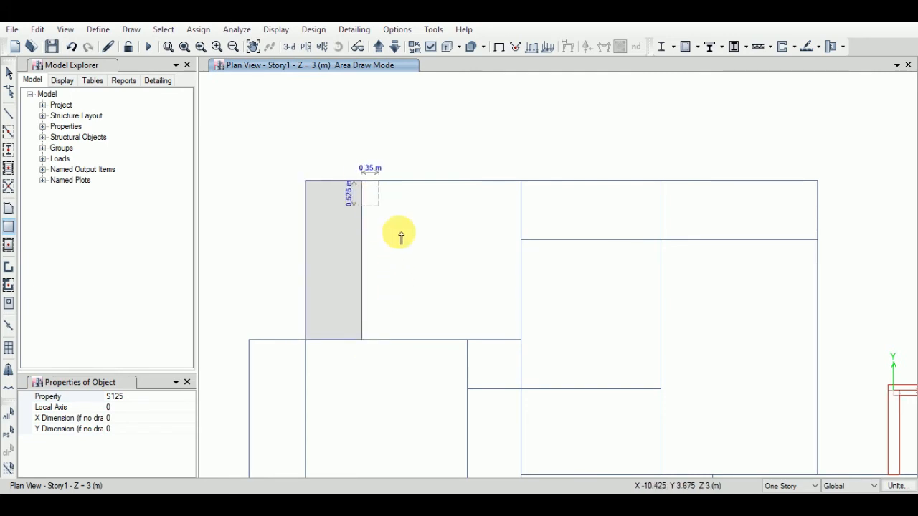
{"action": "left_click", "coordinate": [522, 340]}
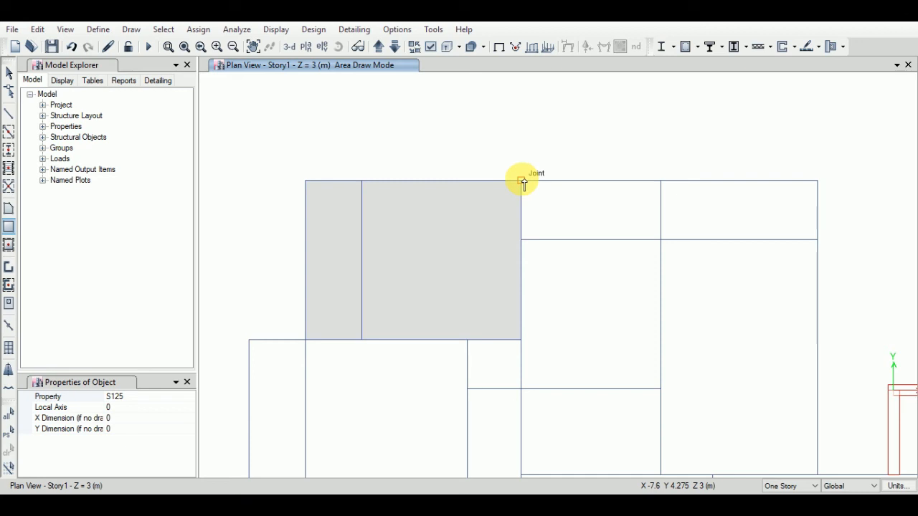
{"action": "left_click", "coordinate": [522, 181]}
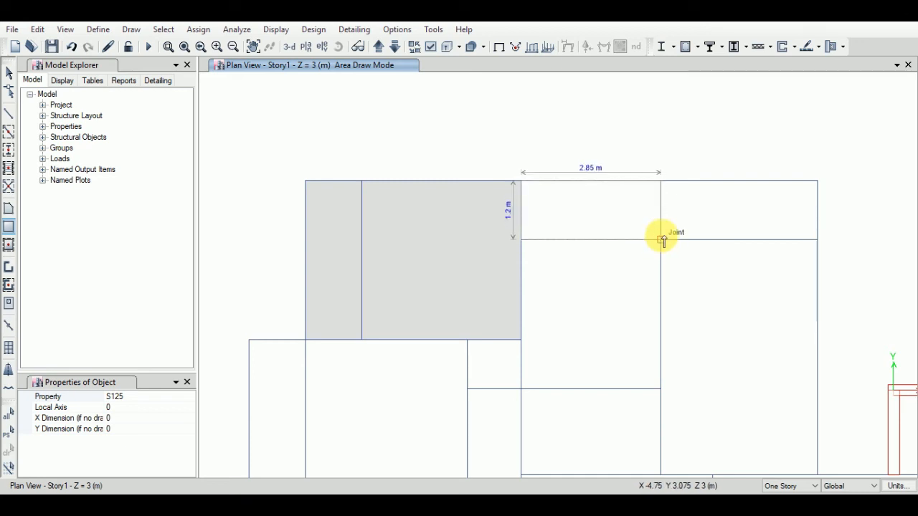
{"action": "left_click", "coordinate": [661, 240]}
{"action": "left_click", "coordinate": [662, 181]}
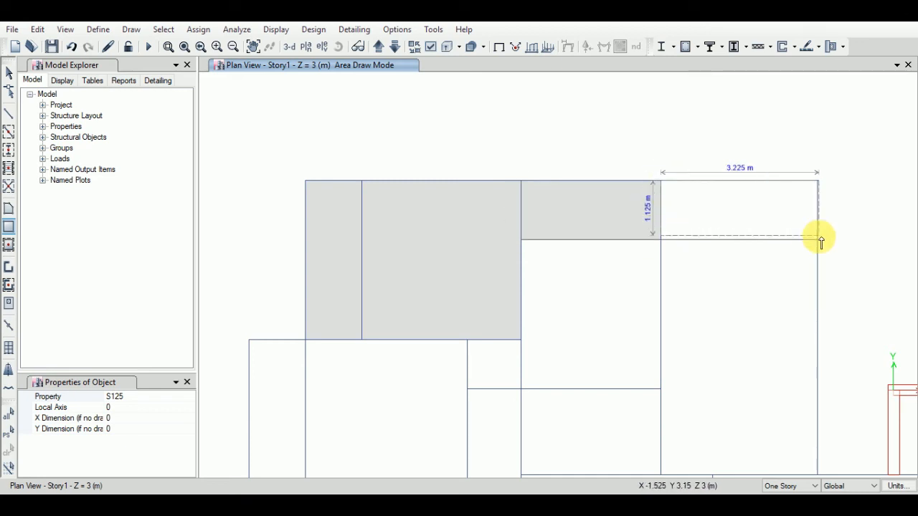
{"action": "left_click", "coordinate": [817, 240]}
Draw S125 slabs in the three bays between the left wing's shallow upper strip and the central corridor.
{"action": "middle_click_drag", "start_coordinate": [721, 305], "coordinate": [617, 234]}
{"action": "key", "text": "Escape"}
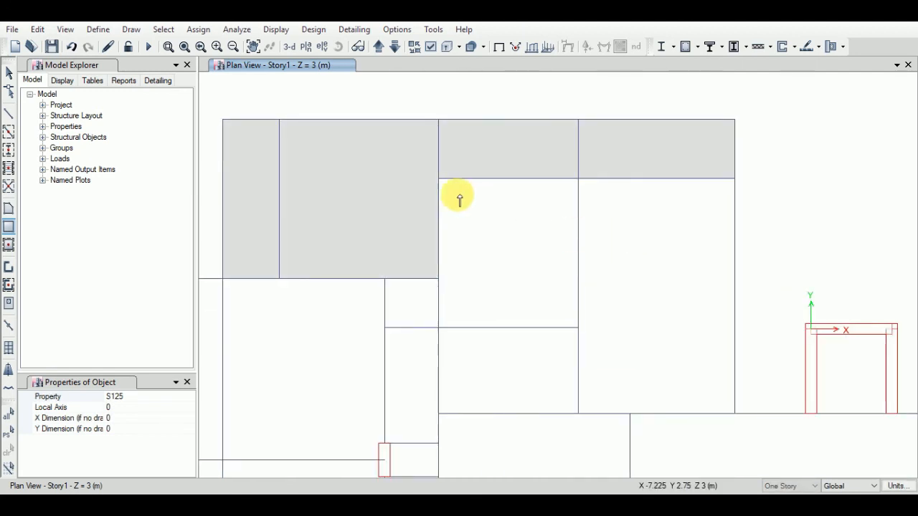
{"action": "left_click", "coordinate": [444, 183]}
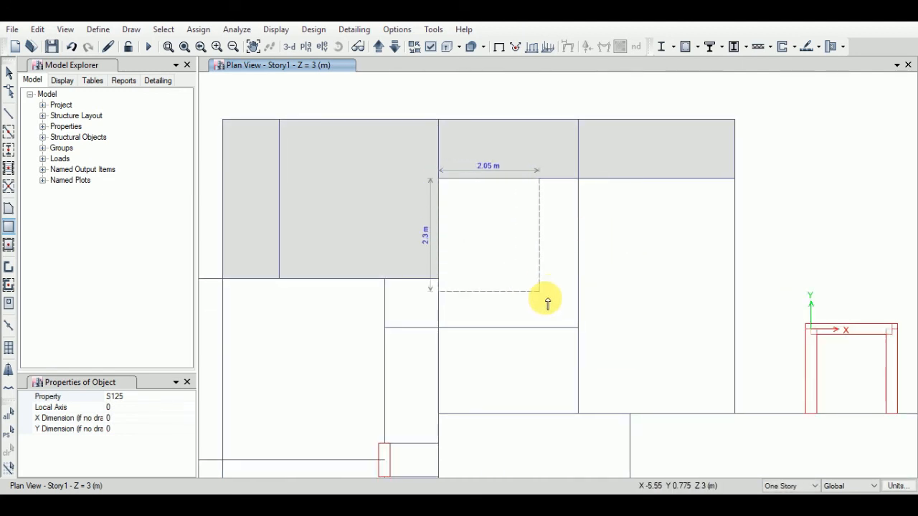
{"action": "left_click", "coordinate": [578, 327]}
{"action": "left_click", "coordinate": [579, 179]}
{"action": "left_click", "coordinate": [734, 414]}
{"action": "middle_click_drag", "start_coordinate": [478, 424], "coordinate": [509, 279]}
{"action": "key", "text": "Escape"}
{"action": "left_click", "coordinate": [470, 183]}
{"action": "left_click", "coordinate": [610, 270]}
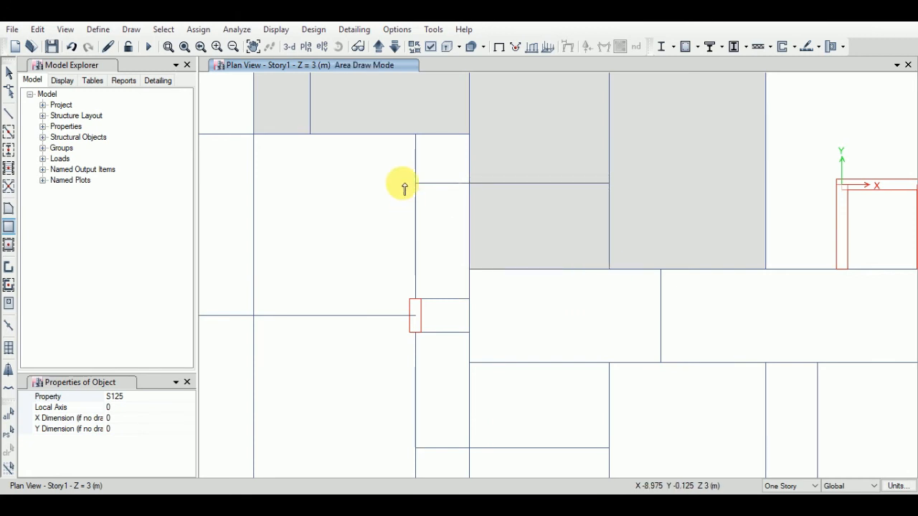
Draw S125 slabs in the small bay, the large bay and the narrow bay around the upper side of the left pier wall.
{"action": "left_click", "coordinate": [416, 135]}
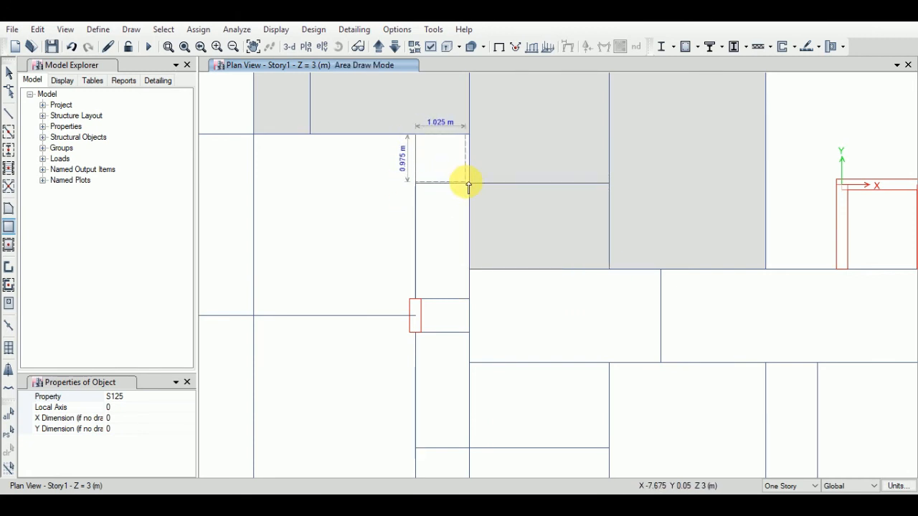
{"action": "left_click", "coordinate": [469, 183]}
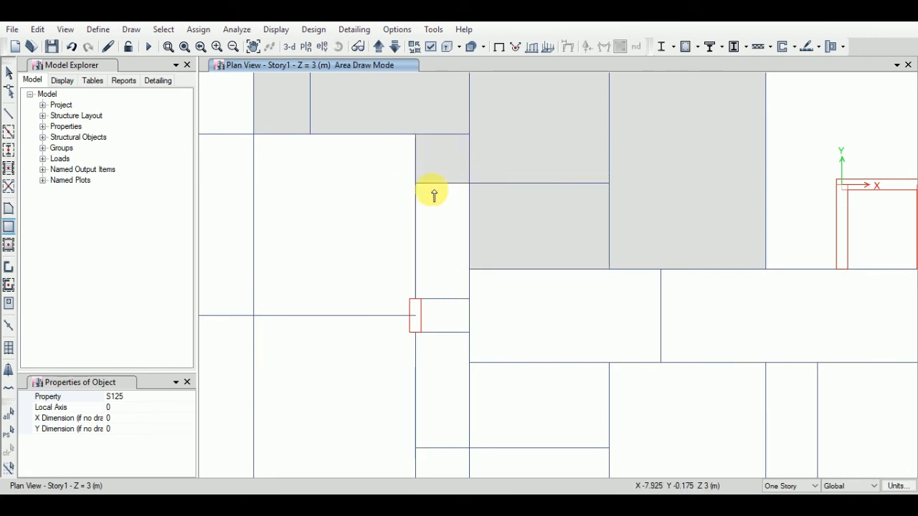
{"action": "left_click", "coordinate": [254, 135]}
{"action": "left_click", "coordinate": [415, 316]}
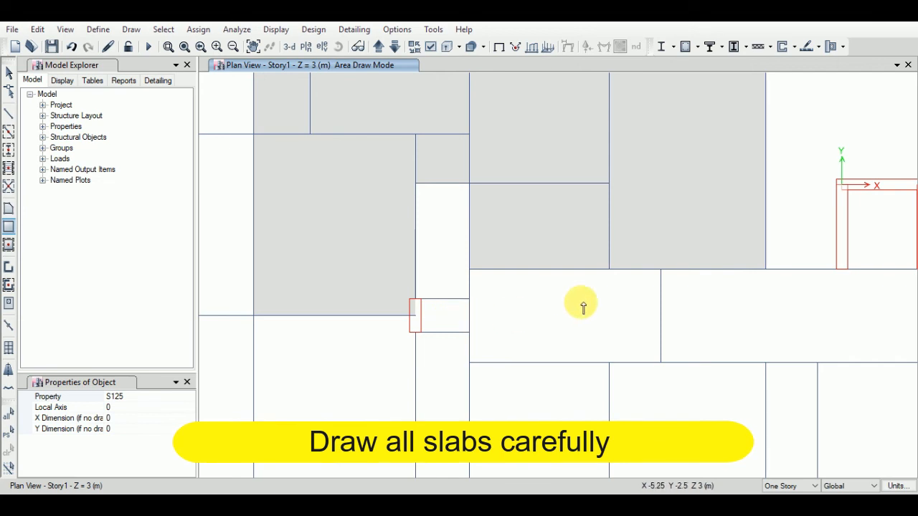
{"action": "left_click", "coordinate": [417, 183]}
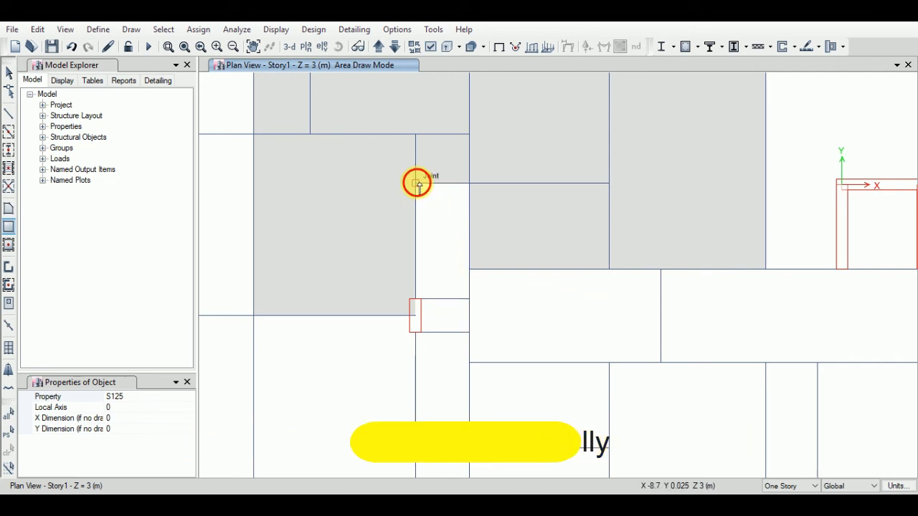
{"action": "left_click", "coordinate": [471, 300]}
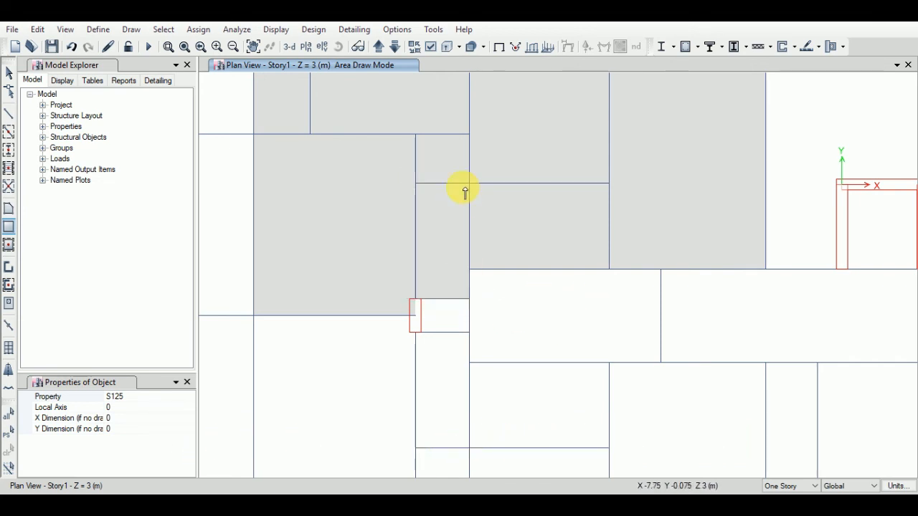
Draw S125 slabs in the two narrow outermost bays of the left wing and the large bay below its midline.
{"action": "scroll", "coordinate": [463, 188], "scroll_direction": "down", "scroll_amount": 3}
{"action": "scroll", "coordinate": [406, 243], "scroll_direction": "up", "scroll_amount": 3}
{"action": "middle_click_drag", "start_coordinate": [392, 236], "coordinate": [408, 336]}
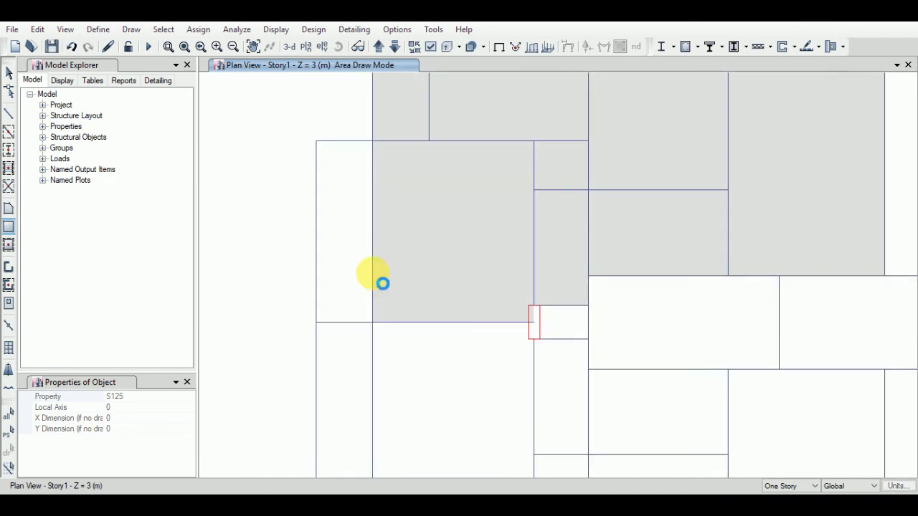
{"action": "right_click", "coordinate": [383, 283]}
{"action": "left_click_drag", "start_coordinate": [318, 146], "coordinate": [376, 325]}
{"action": "middle_click_drag", "start_coordinate": [398, 358], "coordinate": [383, 211]}
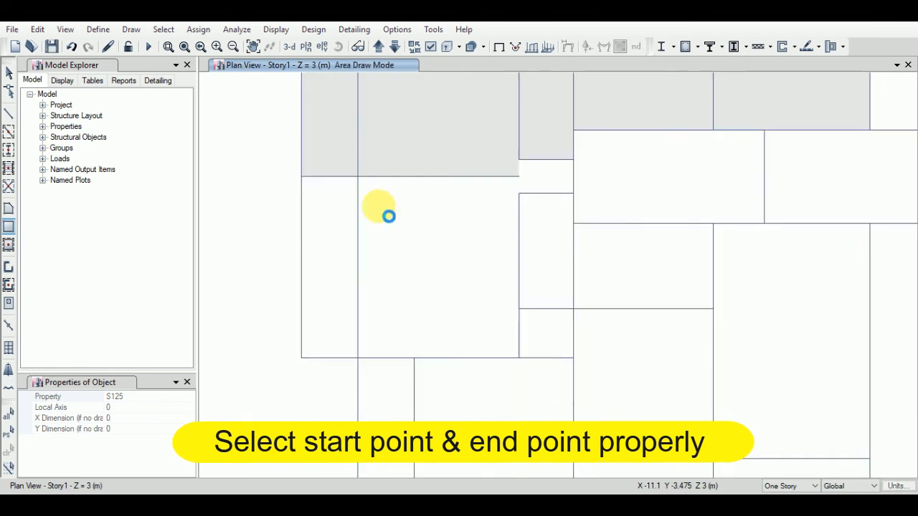
{"action": "left_click_drag", "start_coordinate": [303, 178], "coordinate": [358, 357]}
{"action": "middle_click_drag", "start_coordinate": [421, 363], "coordinate": [387, 371]}
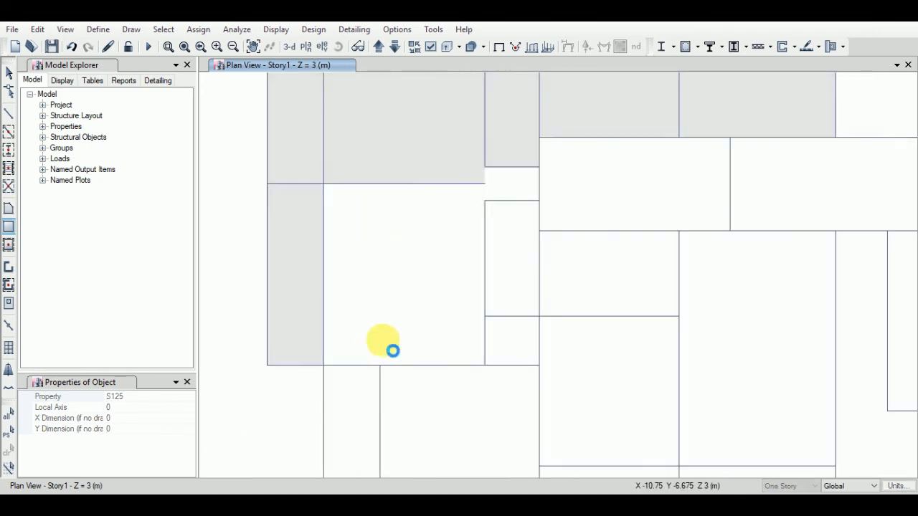
{"action": "left_click_drag", "start_coordinate": [330, 188], "coordinate": [485, 365]}
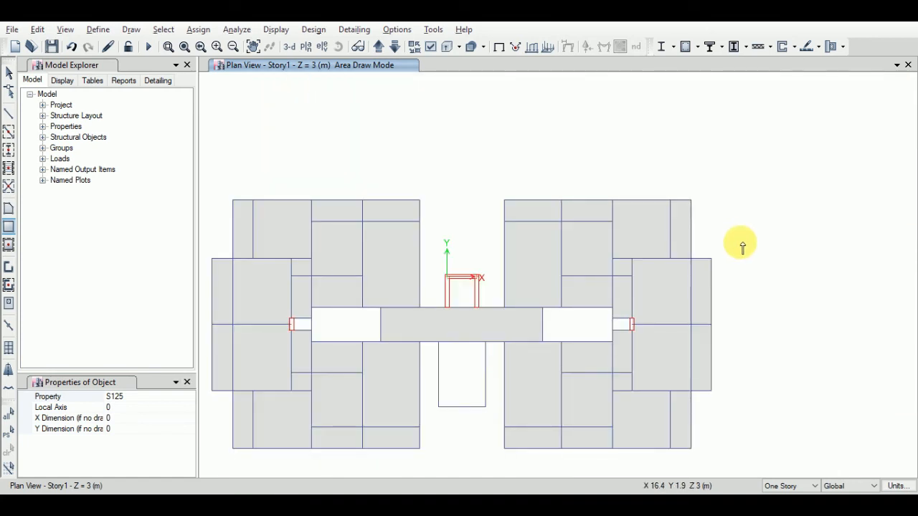
Leave area drawing and examine the slab layout around the empty rectangular bay below the central corridor.
{"action": "mouse_move", "coordinate": [567, 167]}
{"action": "middle_mouse_down"}
{"action": "mouse_move", "coordinate": [658, 109]}
{"action": "mouse_move", "coordinate": [609, 129]}
{"action": "mouse_move", "coordinate": [621, 129]}
{"action": "middle_mouse_up"}
{"action": "key", "text": "Escape"}
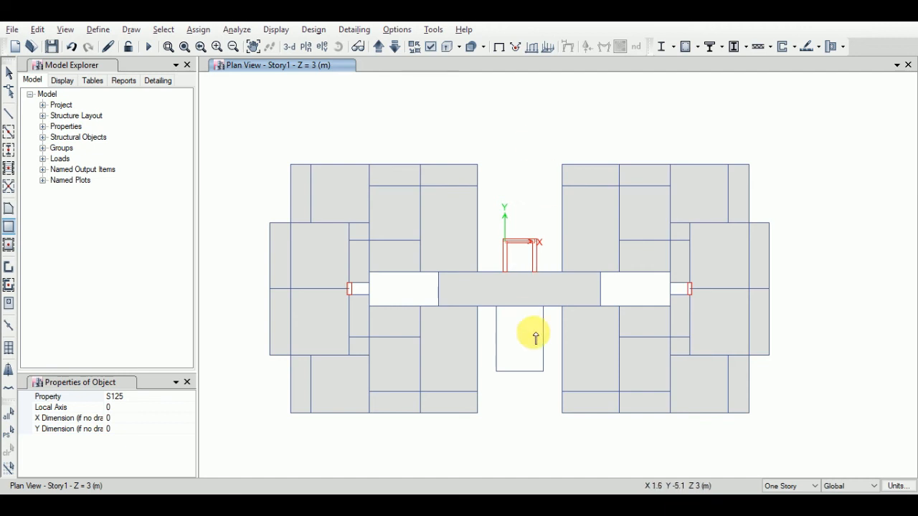
{"action": "scroll", "coordinate": [533, 334], "scroll_direction": "up", "scroll_amount": 5}
{"action": "scroll", "coordinate": [529, 354], "scroll_direction": "down", "scroll_amount": 5}
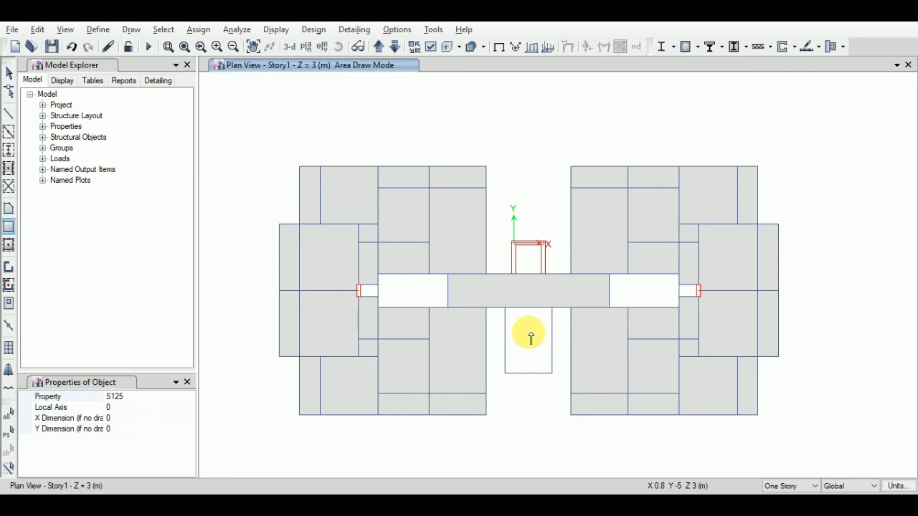
{"action": "key", "text": "Escape"}
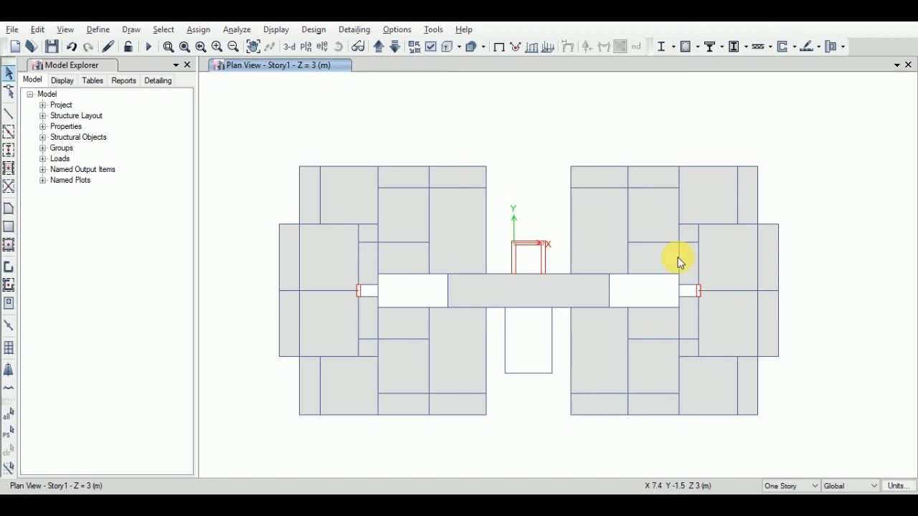
{"action": "middle_click_drag", "start_coordinate": [517, 191], "coordinate": [516, 180]}
{"action": "scroll", "coordinate": [544, 346], "scroll_direction": "up", "scroll_amount": 3}
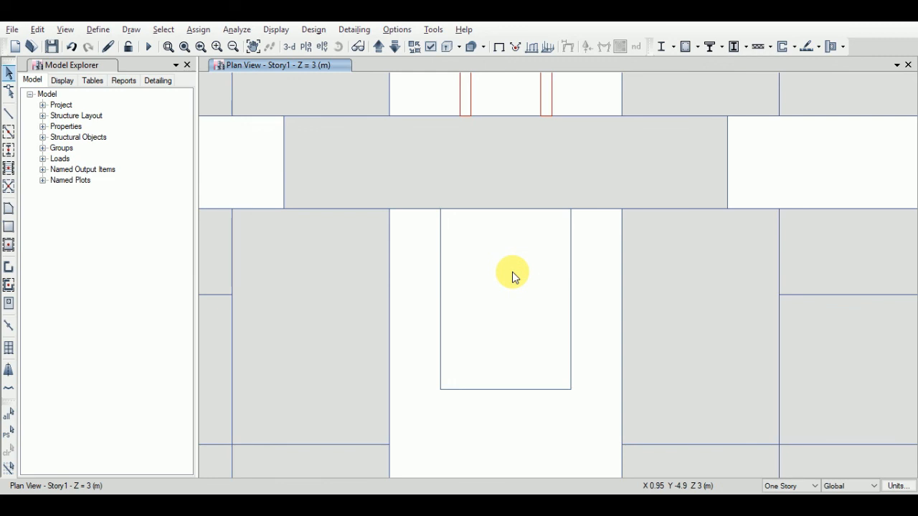
{"action": "middle_click_drag", "start_coordinate": [511, 297], "coordinate": [504, 308]}
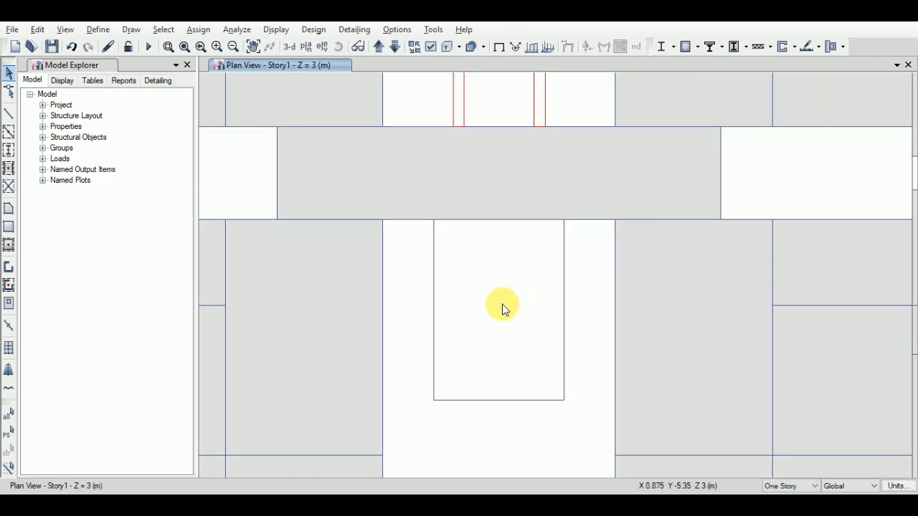